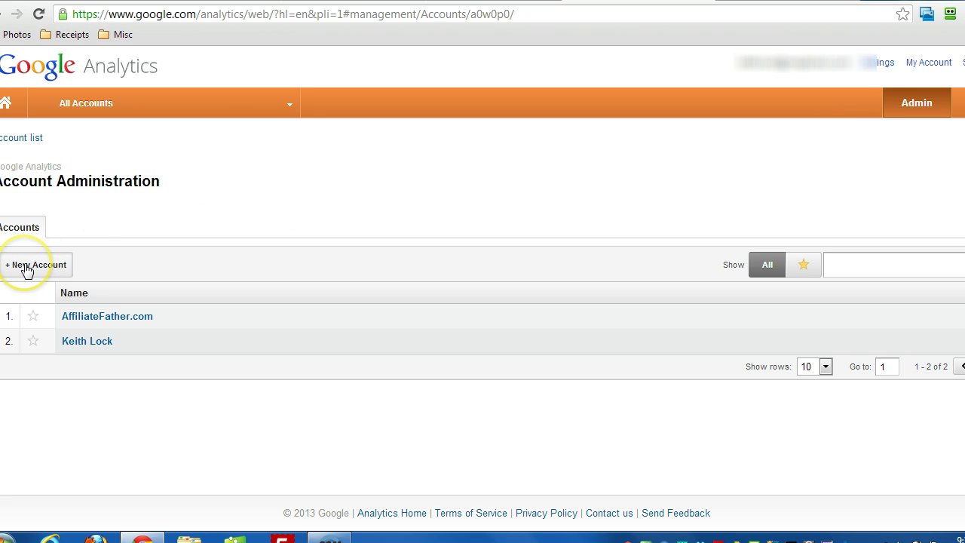
Start a new Analytics account for a website named "Web Site Name" with the URL mywebsite1.com.
{"action": "left_click", "coordinate": [27, 268]}
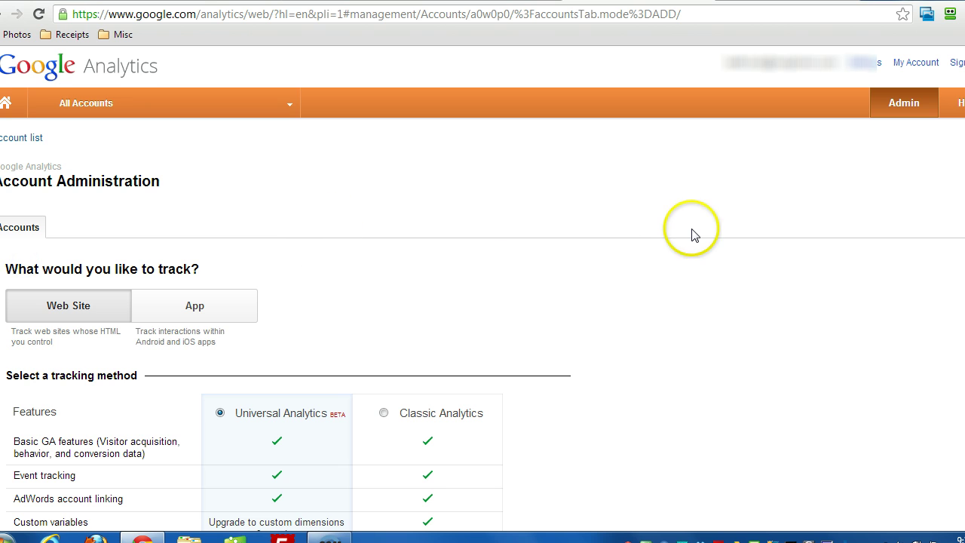
{"action": "scroll", "coordinate": [686, 234], "scroll_direction": "down", "scroll_amount": 5}
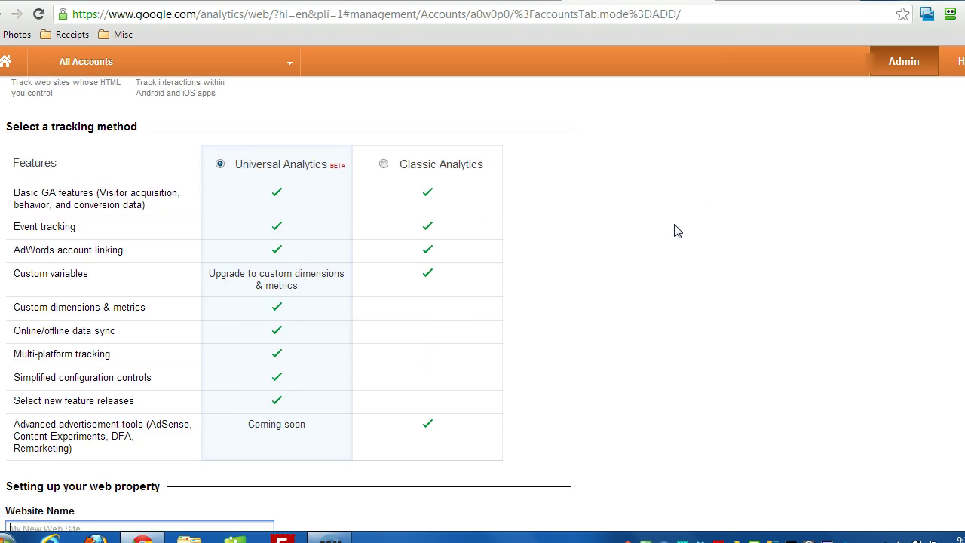
{"action": "scroll", "coordinate": [675, 231], "scroll_direction": "down", "scroll_amount": 3}
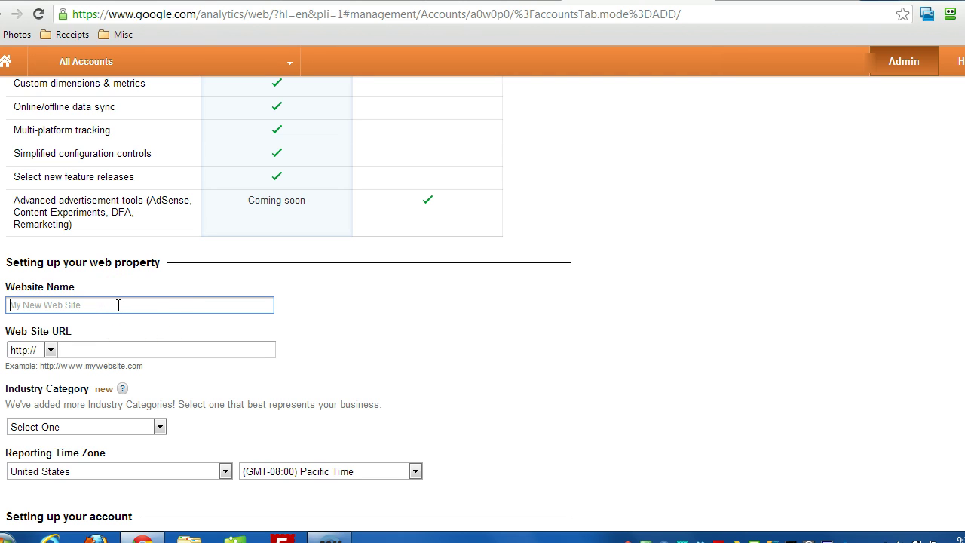
{"action": "type", "text": "Web Site Name"}
{"action": "left_click", "coordinate": [104, 350]}
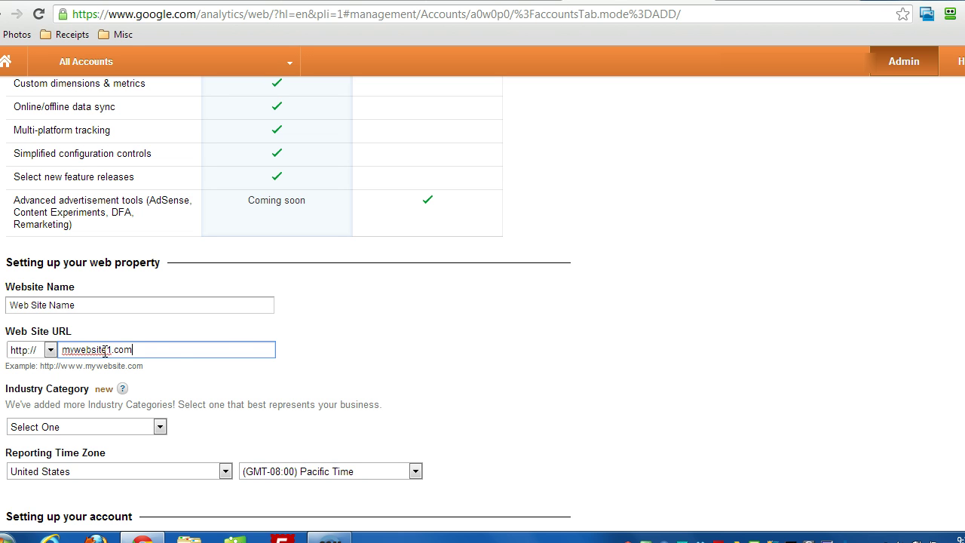
Set the web property's industry category to Food and Drink.
{"action": "scroll", "coordinate": [298, 356], "scroll_direction": "down", "scroll_amount": 1}
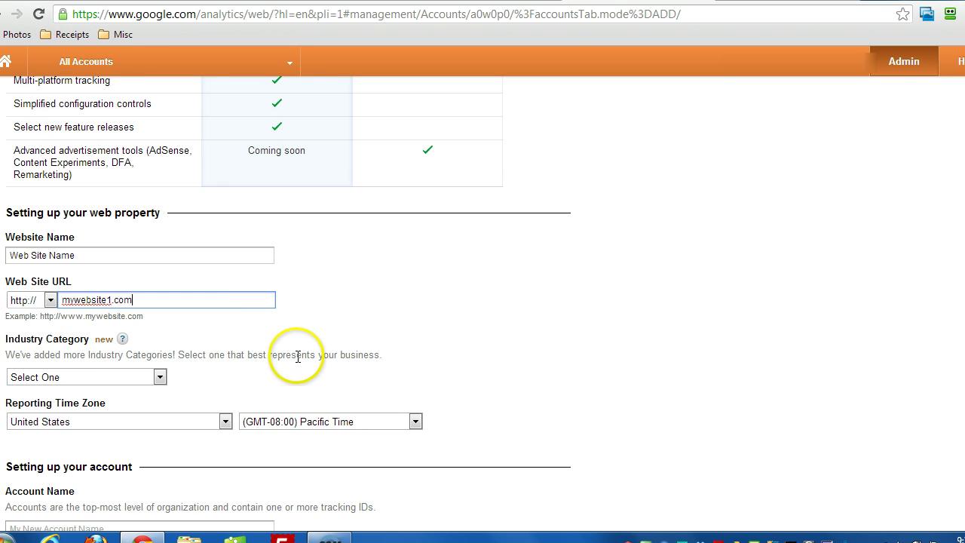
{"action": "left_click", "coordinate": [94, 352]}
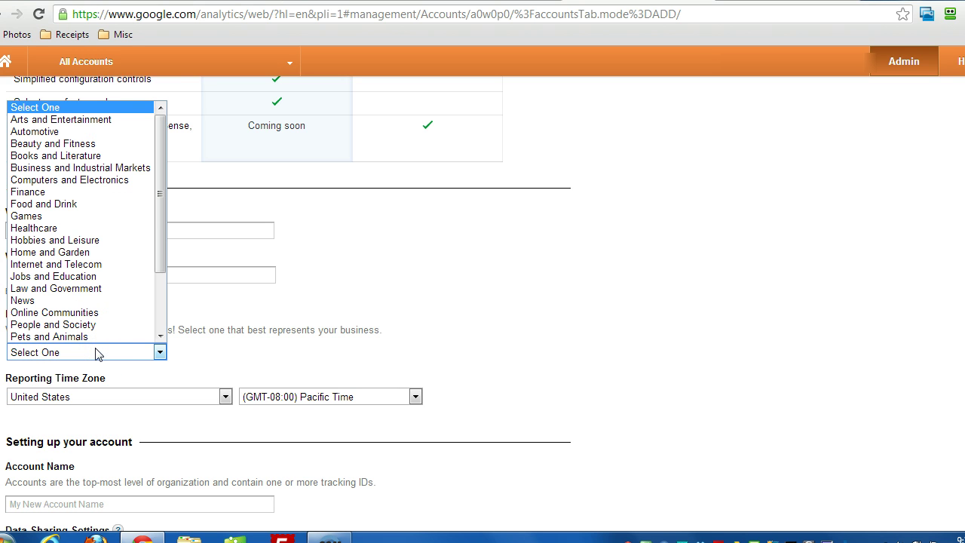
{"action": "left_click", "coordinate": [80, 209]}
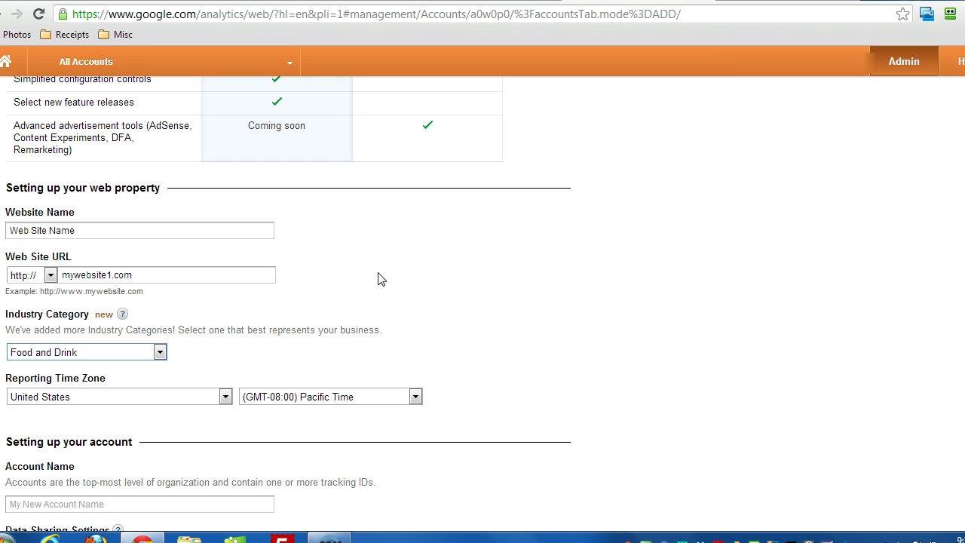
Name the new Analytics account "Health Sites".
{"action": "scroll", "coordinate": [381, 280], "scroll_direction": "down", "scroll_amount": 1}
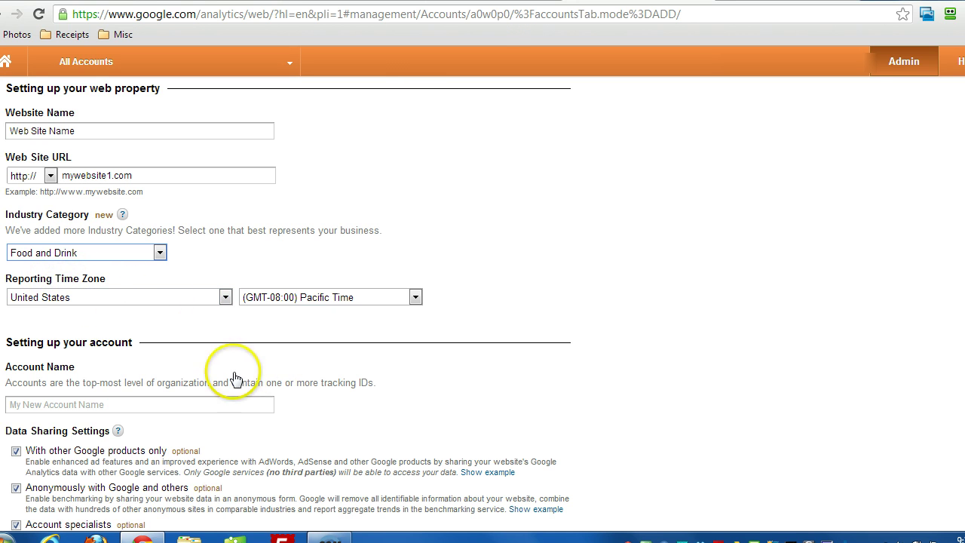
{"action": "scroll", "coordinate": [230, 372], "scroll_direction": "down", "scroll_amount": 1}
{"action": "left_click", "coordinate": [33, 377]}
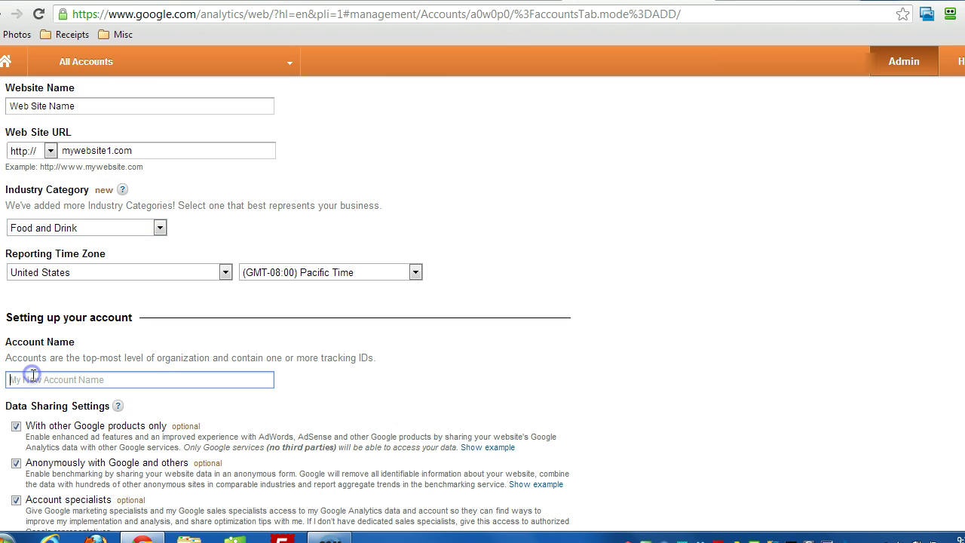
{"action": "type", "text": "Health Sites"}
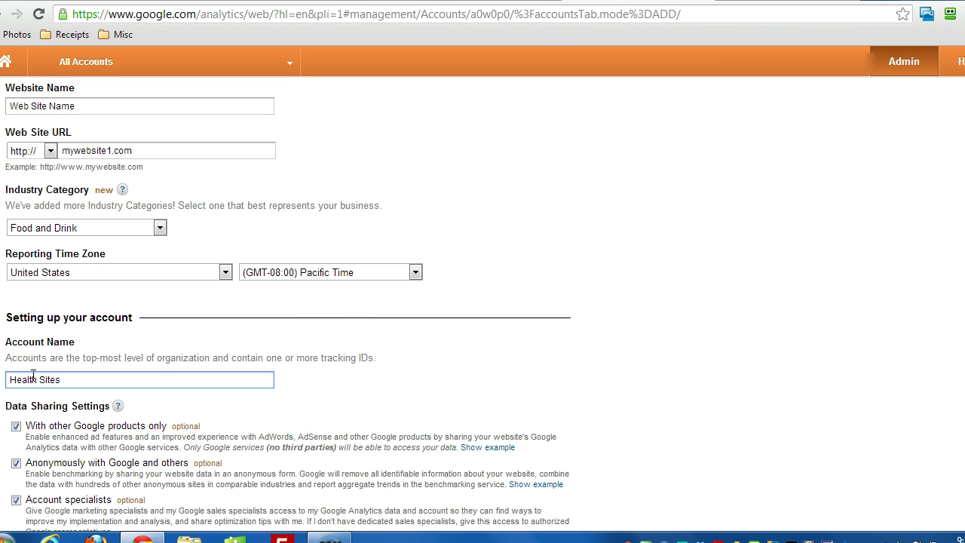
Request the tracking ID for the new account and accept the United States terms of service.
{"action": "scroll", "coordinate": [332, 301], "scroll_direction": "down", "scroll_amount": 3}
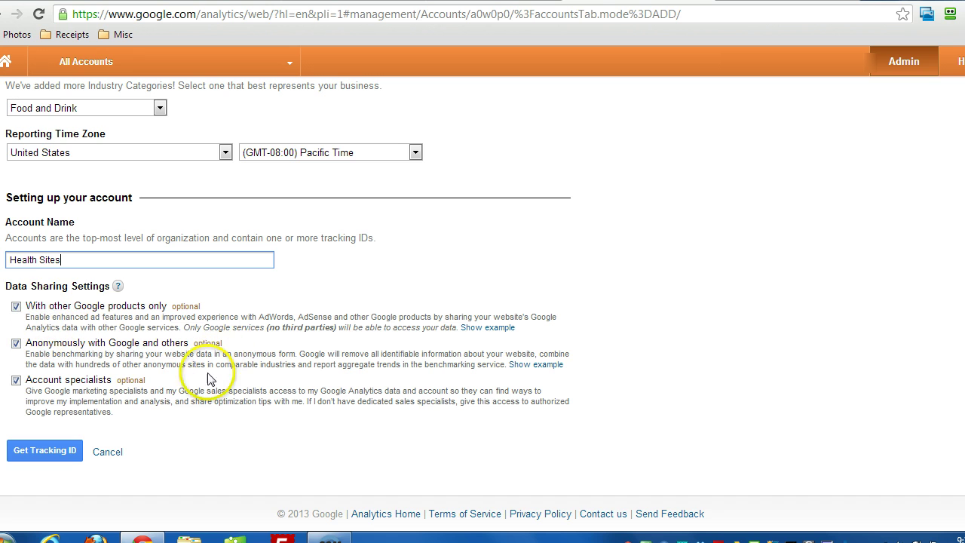
{"action": "left_click", "coordinate": [42, 450]}
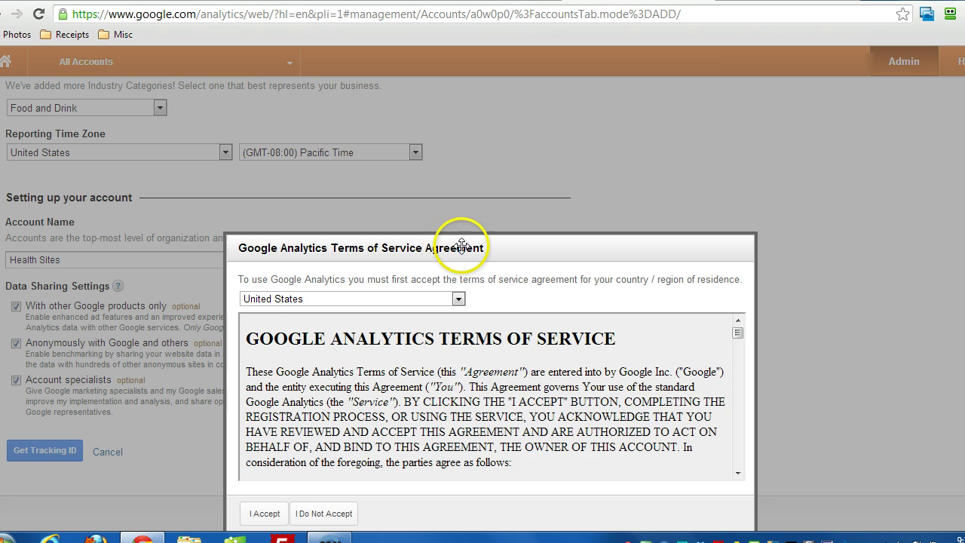
{"action": "left_click_drag", "start_coordinate": [462, 246], "coordinate": [464, 143]}
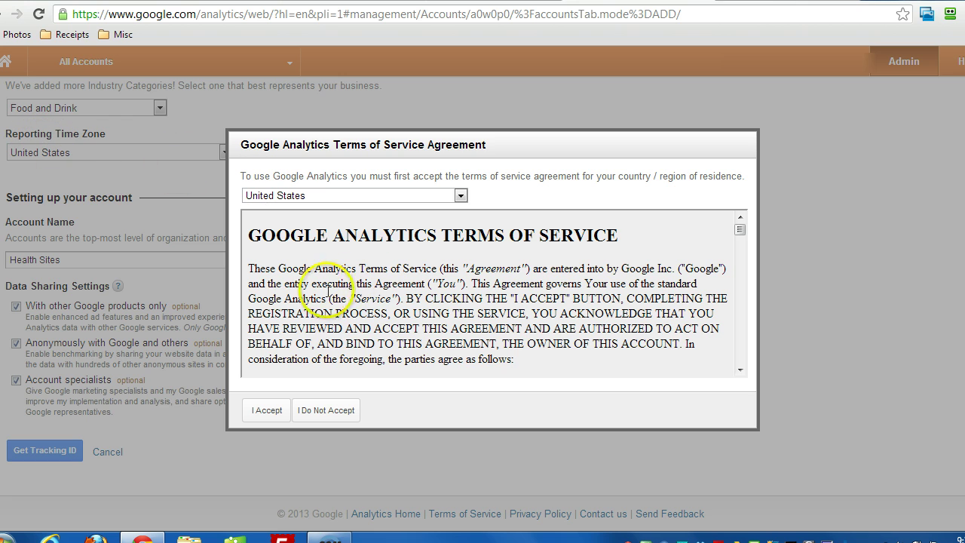
{"action": "left_click", "coordinate": [264, 414]}
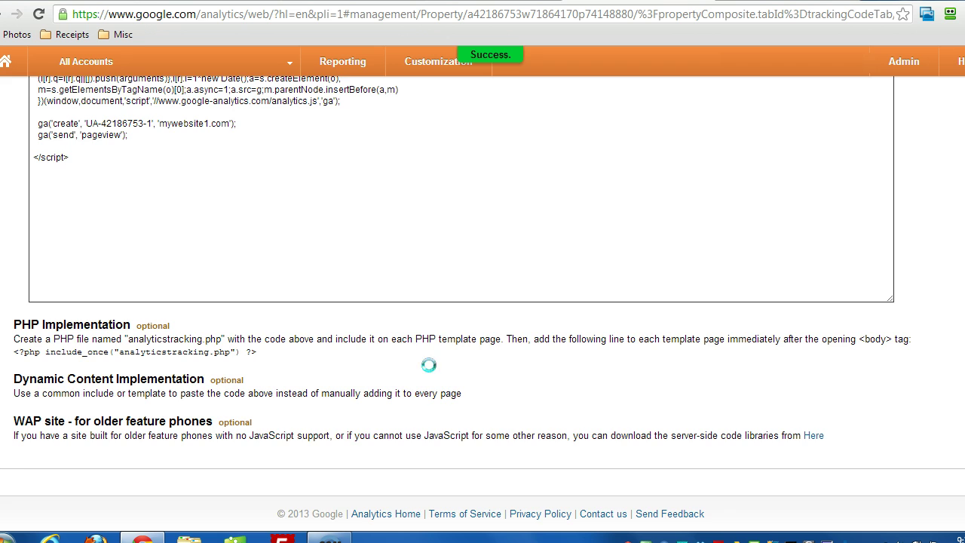
Copy the entire website tracking code, from the opening to the closing script tag.
{"action": "scroll", "coordinate": [429, 365], "scroll_direction": "up", "scroll_amount": 4}
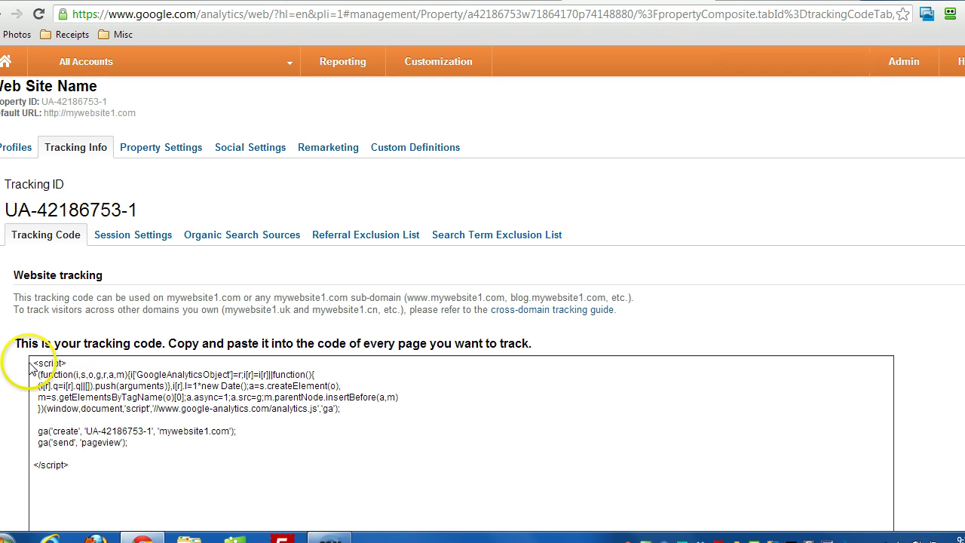
{"action": "left_click_drag", "start_coordinate": [34, 363], "coordinate": [83, 464]}
{"action": "right_click", "coordinate": [106, 402]}
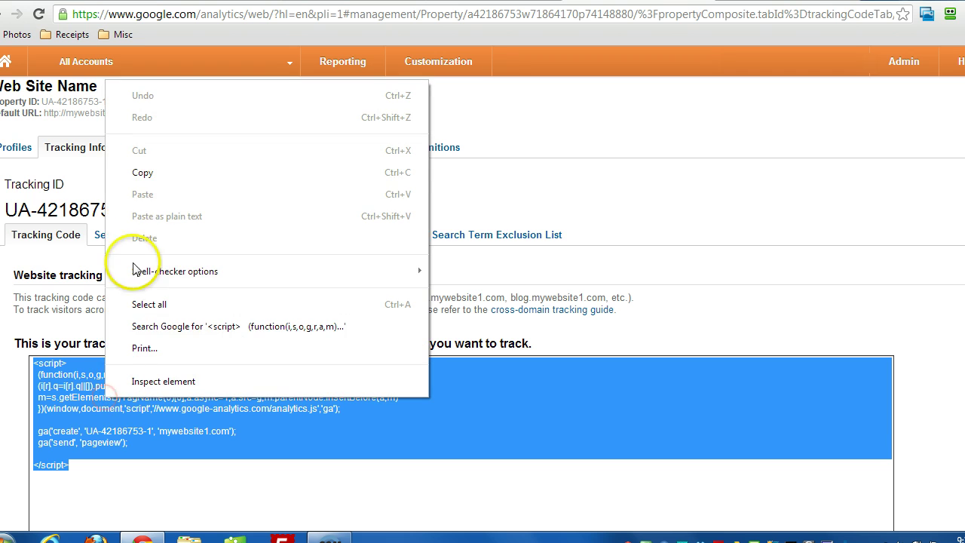
{"action": "left_click", "coordinate": [139, 173]}
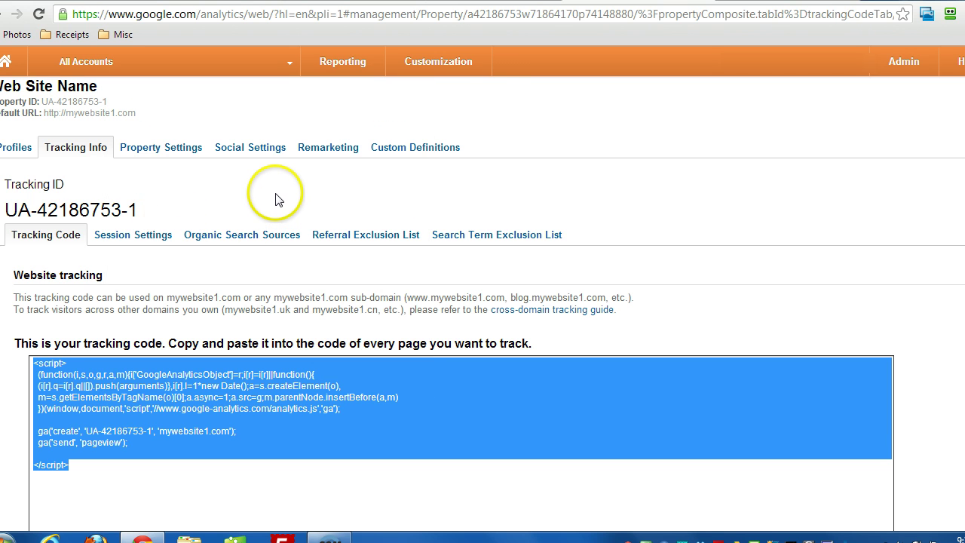
Switch to the WordPress theme editor and open the Canvas theme's Header template, header.php.
{"action": "left_click", "coordinate": [205, 1]}
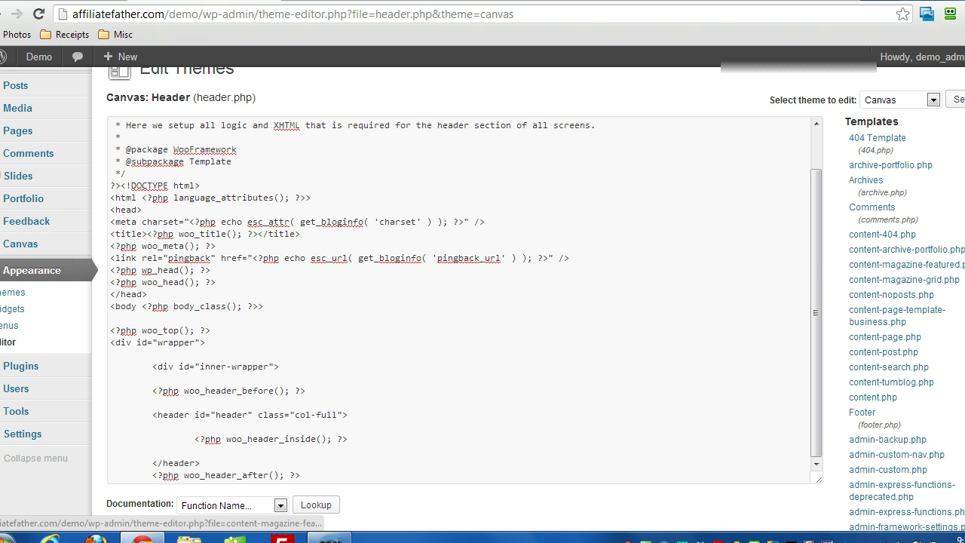
{"action": "scroll", "coordinate": [528, 301], "scroll_direction": "down", "scroll_amount": 6}
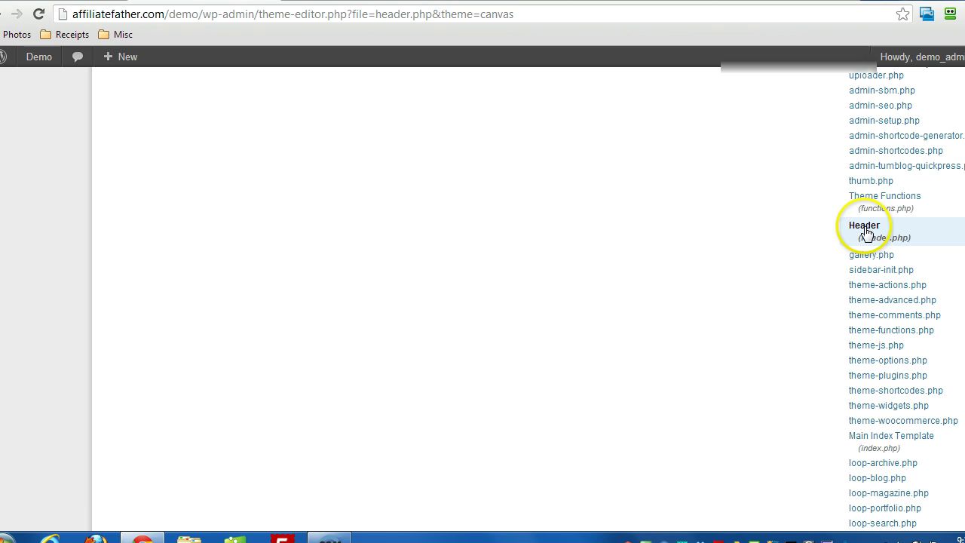
{"action": "left_click", "coordinate": [865, 225]}
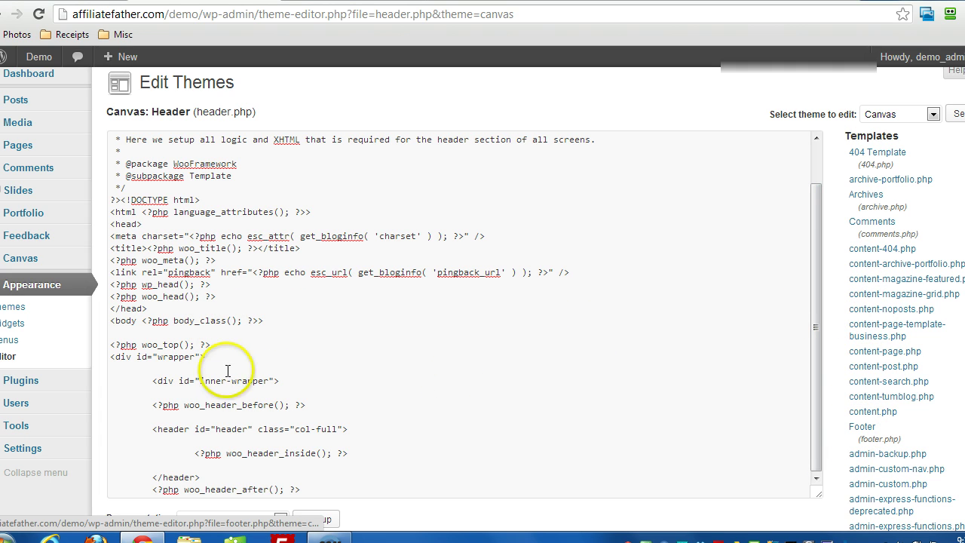
Paste the tracking code on the blank line directly below the opening body tag in header.php.
{"action": "left_click", "coordinate": [125, 332]}
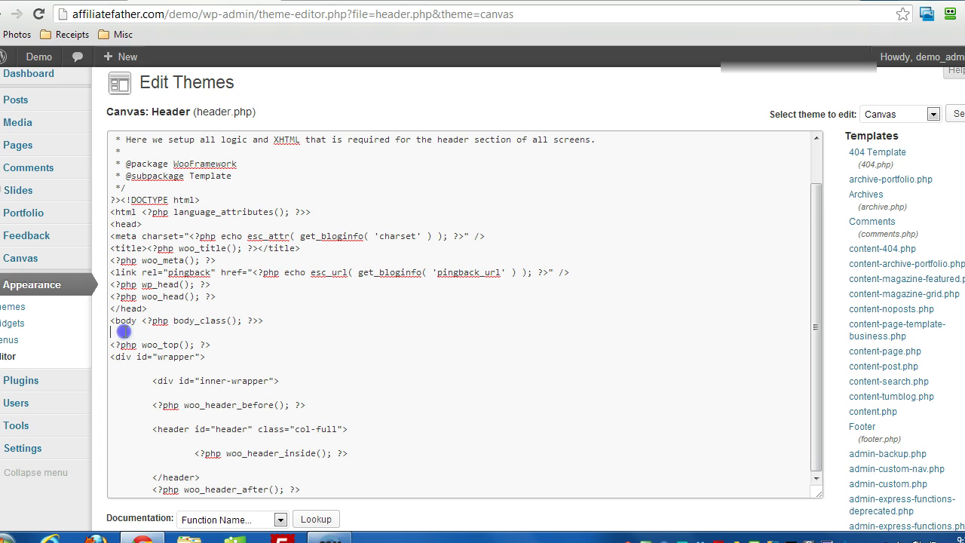
{"action": "right_click", "coordinate": [125, 332]}
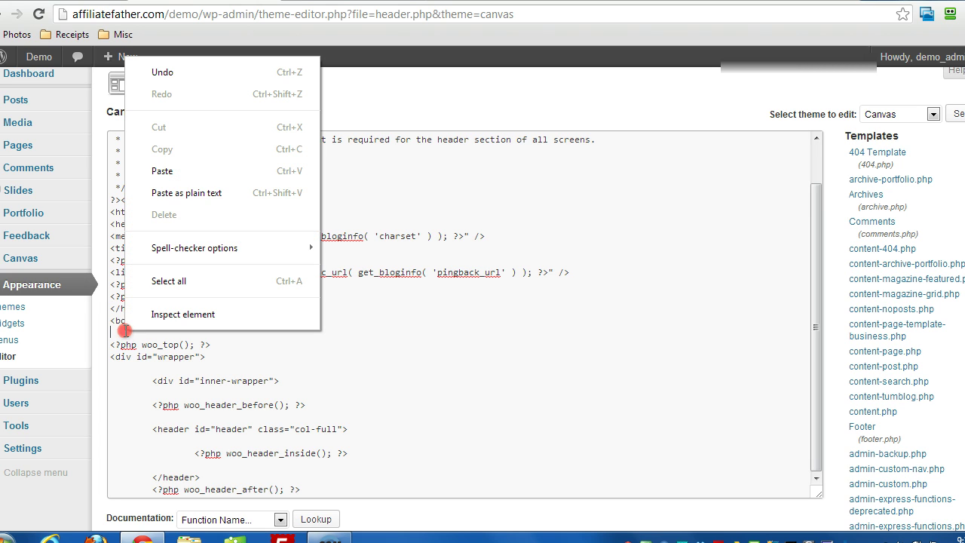
{"action": "left_click", "coordinate": [165, 171]}
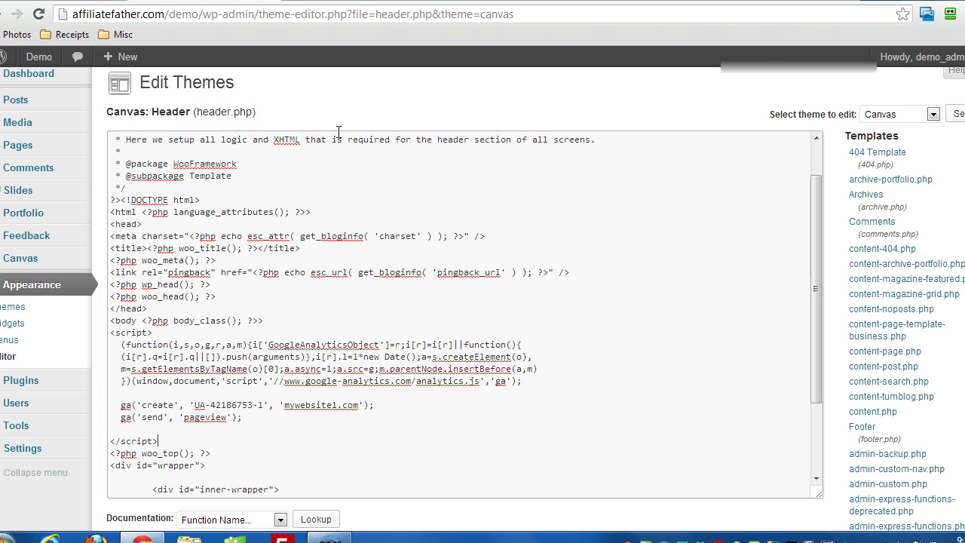
Highlight the pasted script block in header.php and locate the option for updating the file.
{"action": "left_click", "coordinate": [109, 333]}
{"action": "left_click_drag", "start_coordinate": [109, 333], "coordinate": [172, 436]}
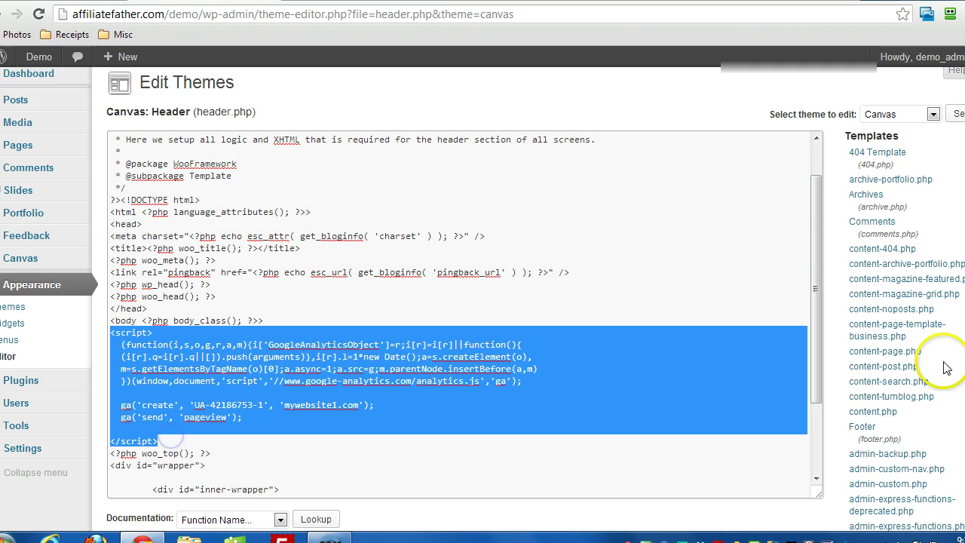
{"action": "scroll", "coordinate": [948, 345], "scroll_direction": "down", "scroll_amount": 1}
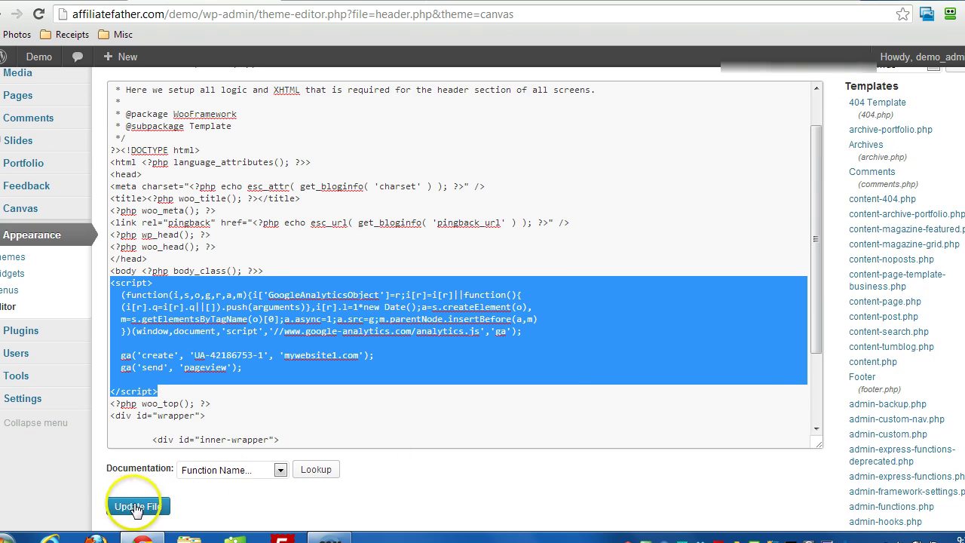
Open the Canvas theme's Theme Options page.
{"action": "scroll", "coordinate": [822, 356], "scroll_direction": "up", "scroll_amount": 1}
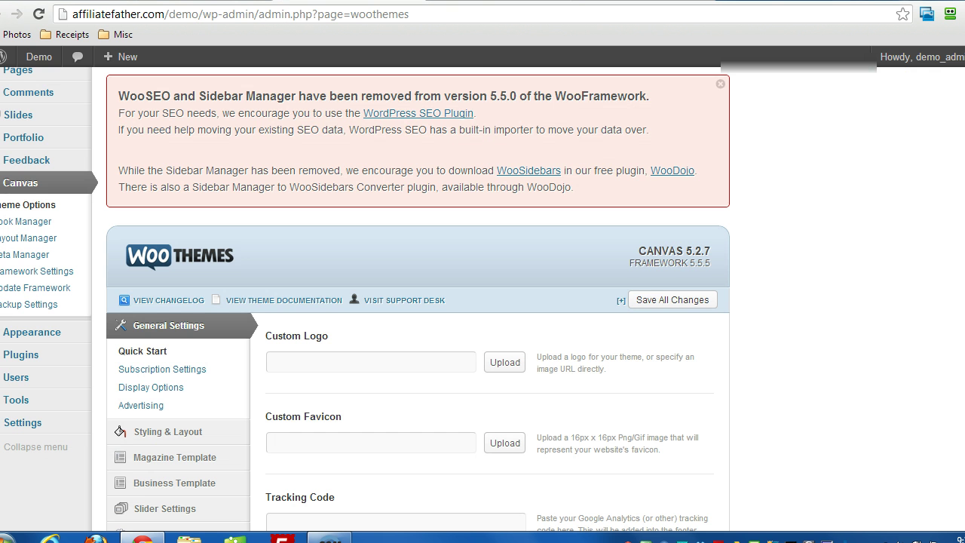
{"action": "scroll", "coordinate": [888, 215], "scroll_direction": "up", "scroll_amount": 1}
{"action": "scroll", "coordinate": [888, 215], "scroll_direction": "down", "scroll_amount": 1}
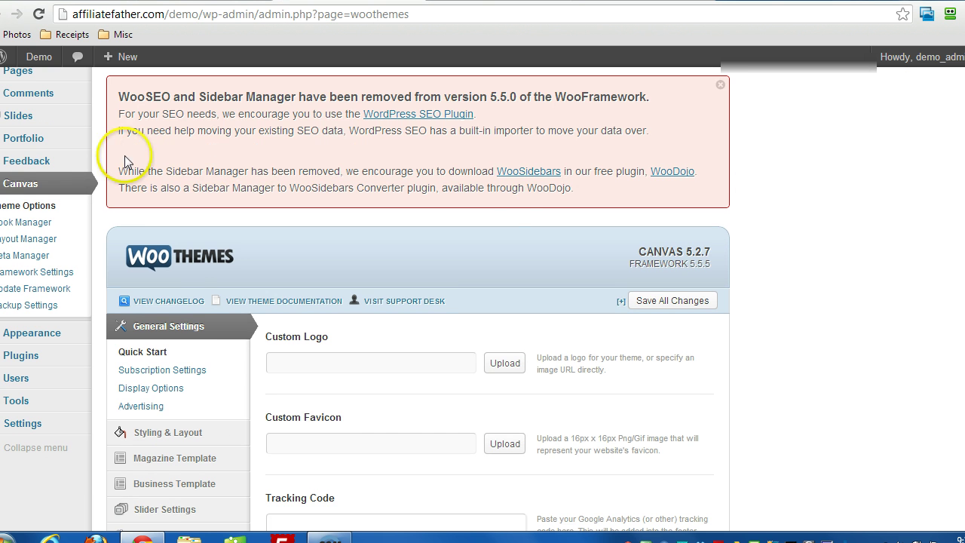
{"action": "left_click", "coordinate": [23, 205]}
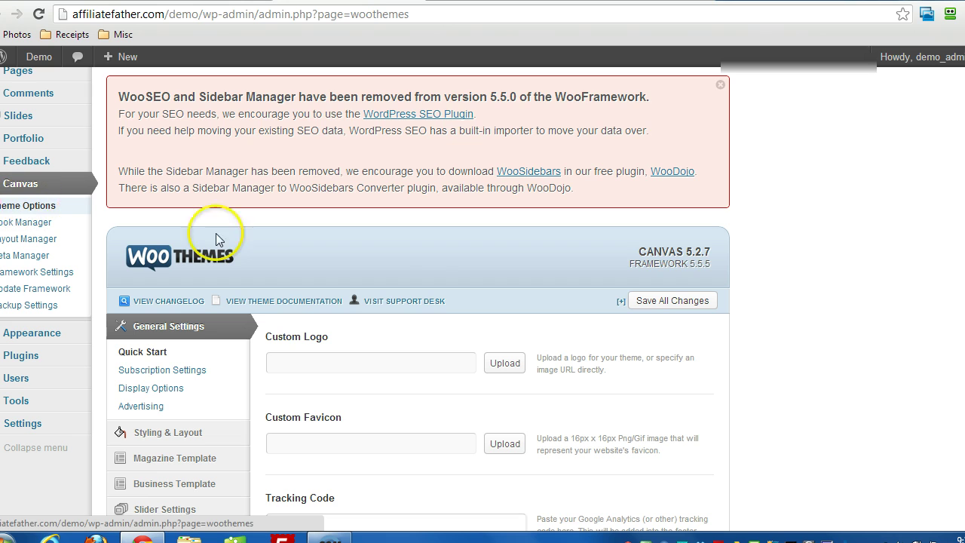
Paste the Google Analytics script into the Tracking Code setting of the theme's Quick Start options.
{"action": "scroll", "coordinate": [808, 260], "scroll_direction": "down", "scroll_amount": 3}
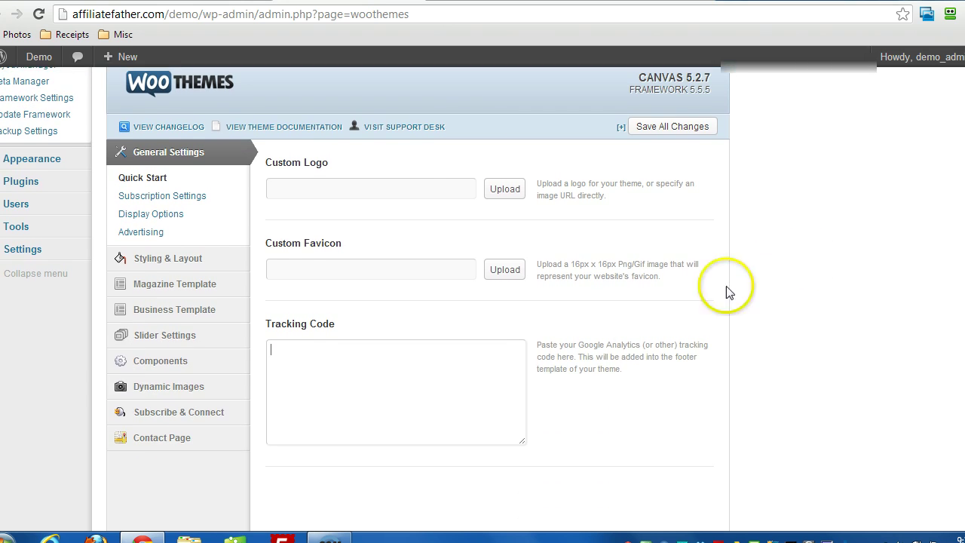
{"action": "scroll", "coordinate": [553, 313], "scroll_direction": "down", "scroll_amount": 1}
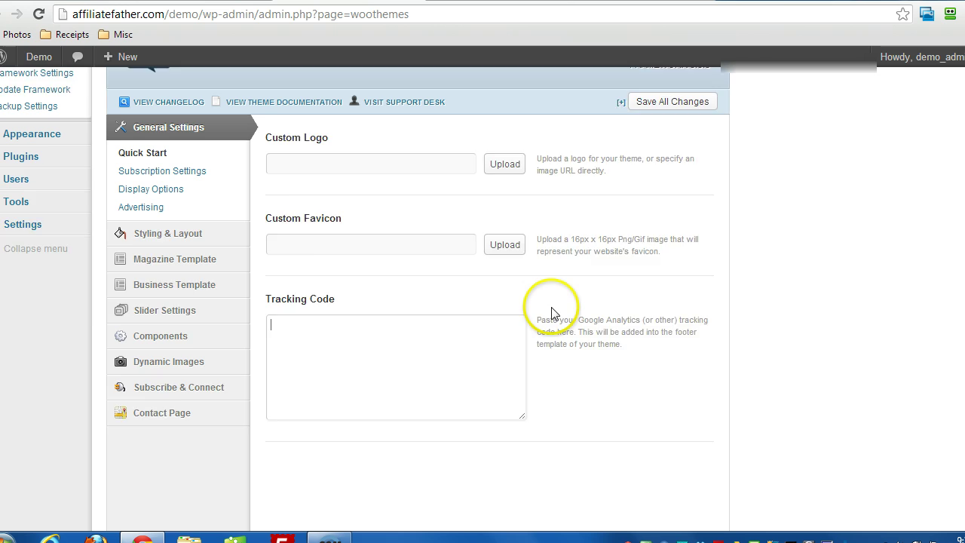
{"action": "scroll", "coordinate": [553, 313], "scroll_direction": "down", "scroll_amount": 1}
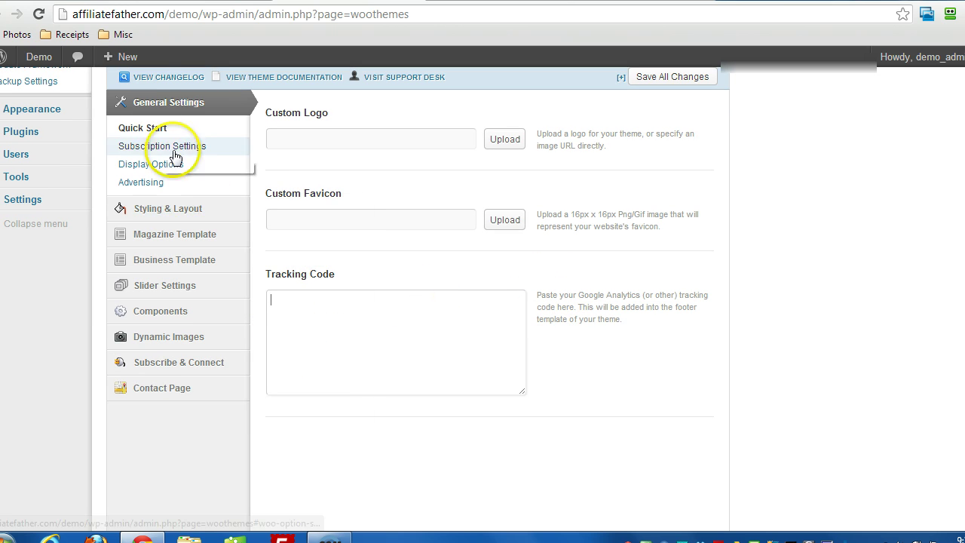
{"action": "scroll", "coordinate": [395, 250], "scroll_direction": "up", "scroll_amount": 2}
{"action": "scroll", "coordinate": [394, 252], "scroll_direction": "down", "scroll_amount": 1}
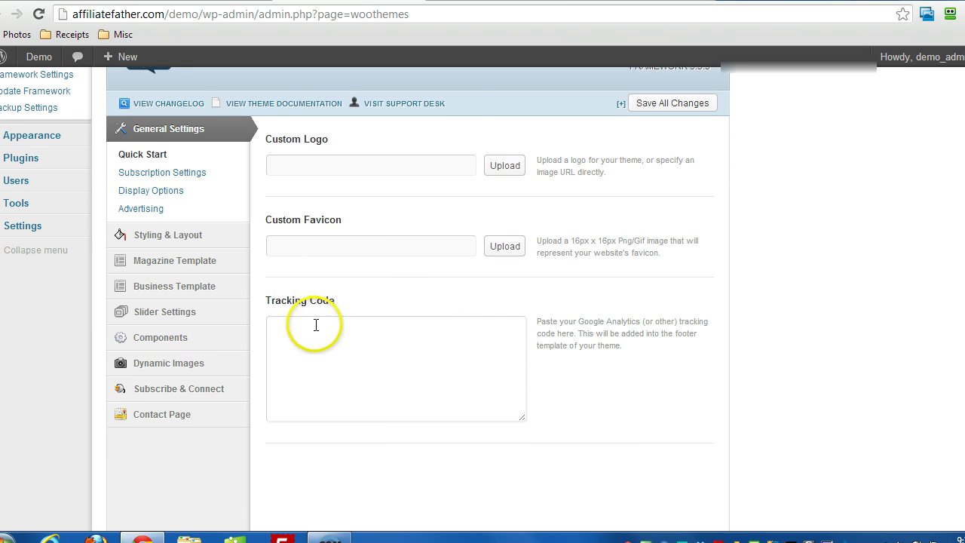
{"action": "right_click", "coordinate": [280, 330]}
{"action": "left_click", "coordinate": [327, 168]}
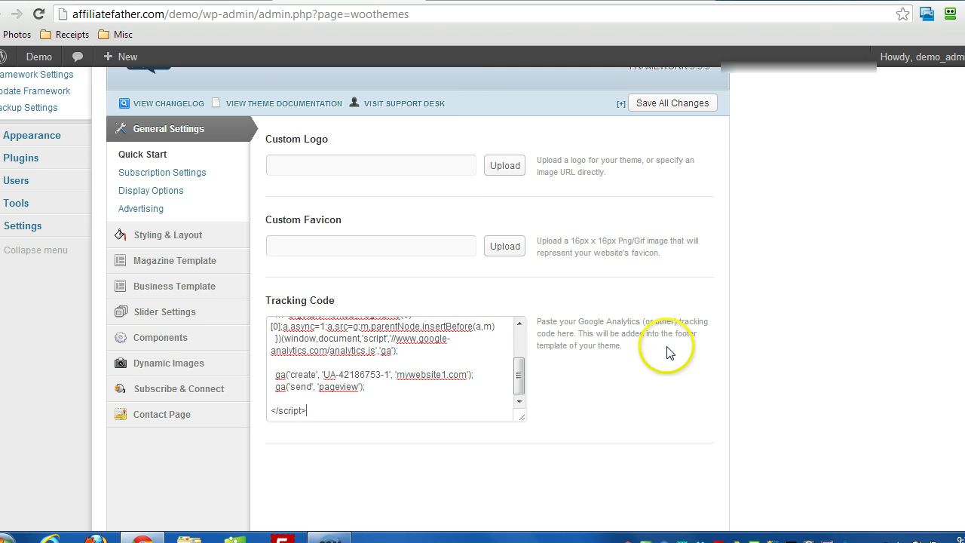
Highlight the part of the Tracking Code note about the theme's footer template.
{"action": "left_click_drag", "start_coordinate": [668, 333], "coordinate": [681, 333]}
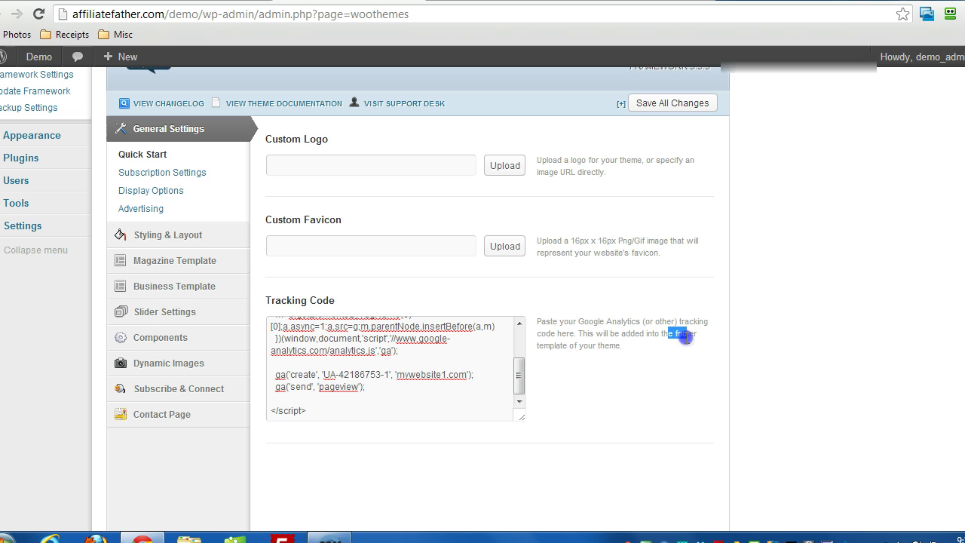
{"action": "left_click_drag", "start_coordinate": [685, 338], "coordinate": [684, 339]}
{"action": "scroll", "coordinate": [834, 346], "scroll_direction": "up", "scroll_amount": 1}
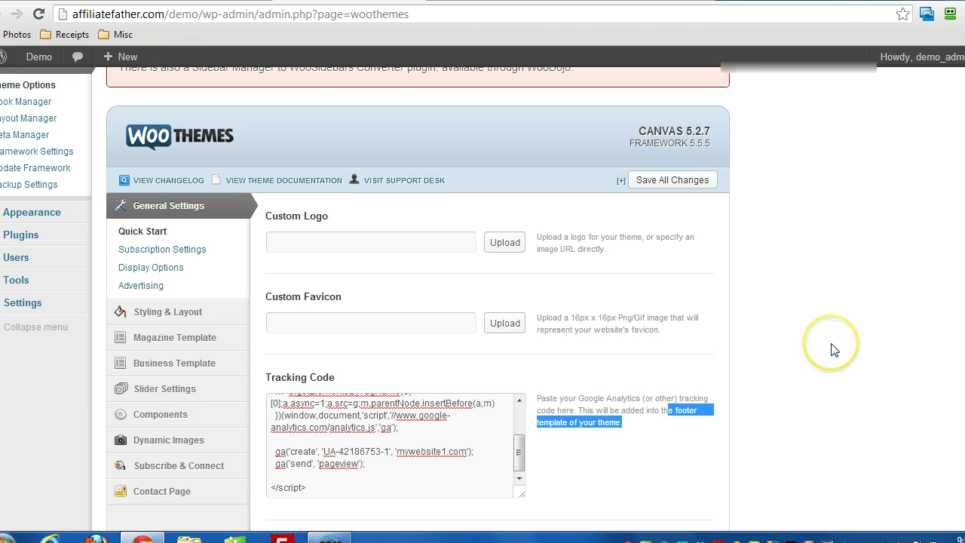
Copy the name of the Google Analytics for WordPress plugin from the site's installed plugins list.
{"action": "scroll", "coordinate": [833, 349], "scroll_direction": "up", "scroll_amount": 2}
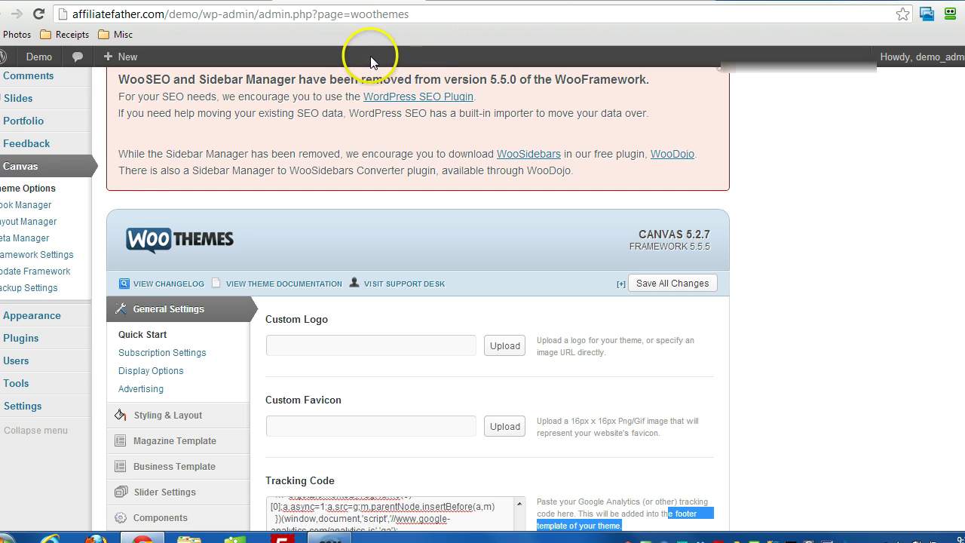
{"action": "key", "text": "ctrl+Tab"}
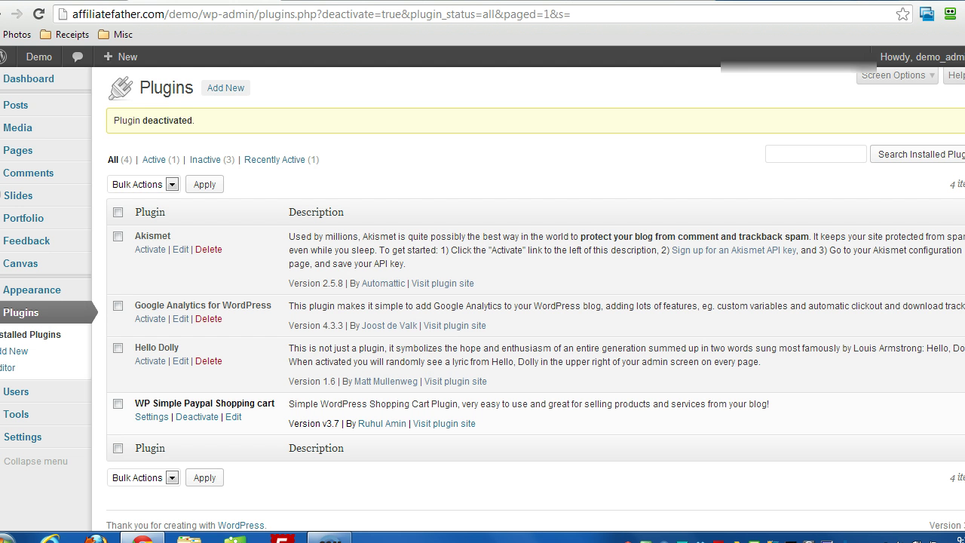
{"action": "scroll", "coordinate": [186, 274], "scroll_direction": "down", "scroll_amount": 1}
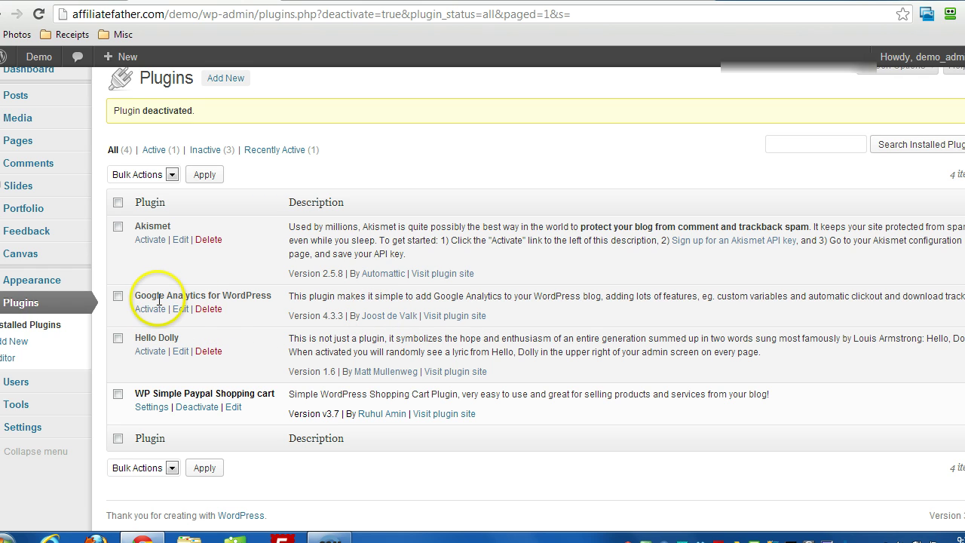
{"action": "left_click_drag", "start_coordinate": [136, 296], "coordinate": [266, 293]}
{"action": "right_click", "coordinate": [257, 296]}
{"action": "left_click", "coordinate": [275, 311]}
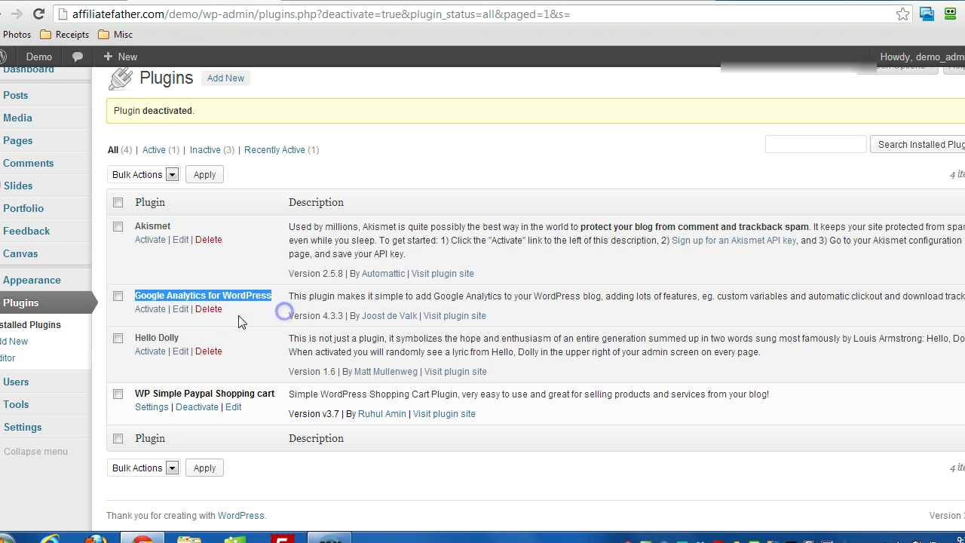
Search for new plugins with the copied name Google Analytics for WordPress and check that plugin's install status.
{"action": "left_click", "coordinate": [44, 342]}
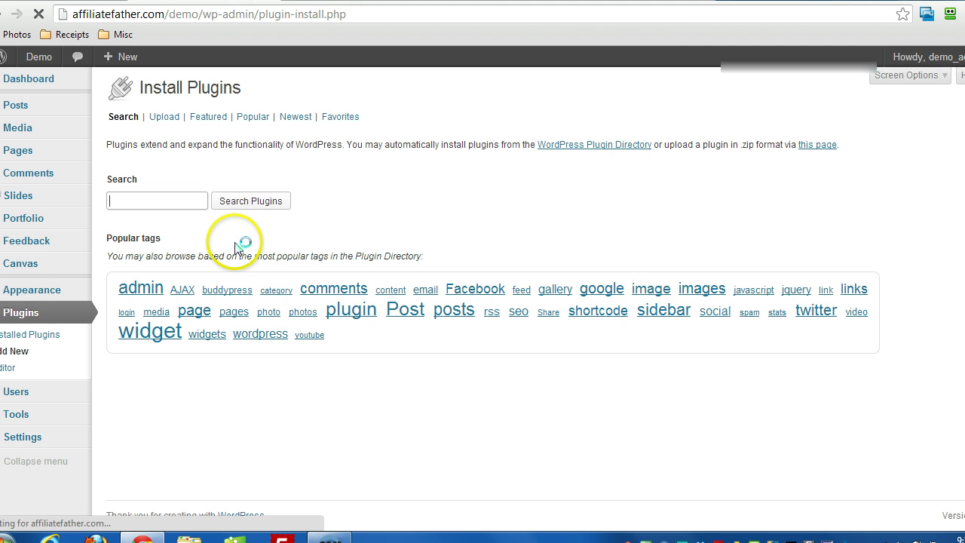
{"action": "right_click", "coordinate": [143, 197]}
{"action": "left_click", "coordinate": [182, 311]}
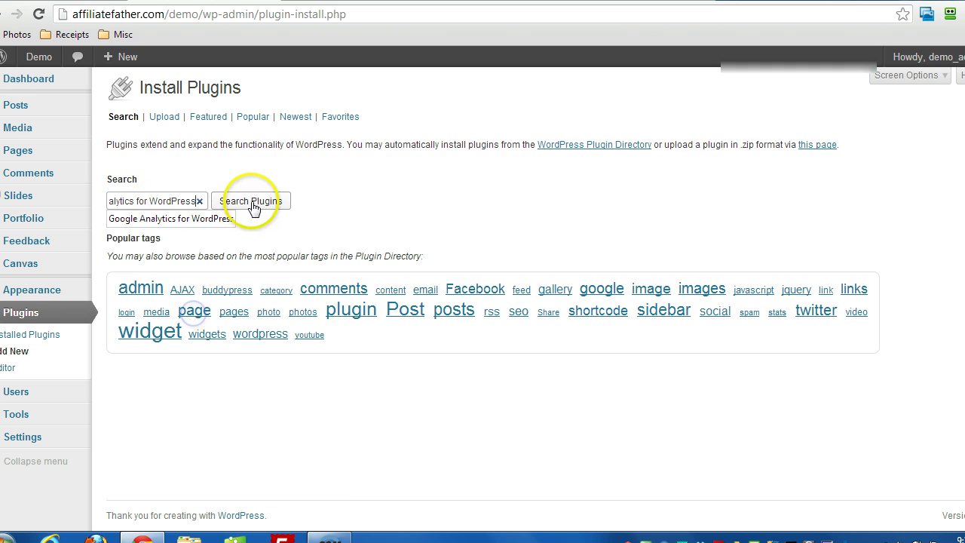
{"action": "left_click", "coordinate": [250, 202]}
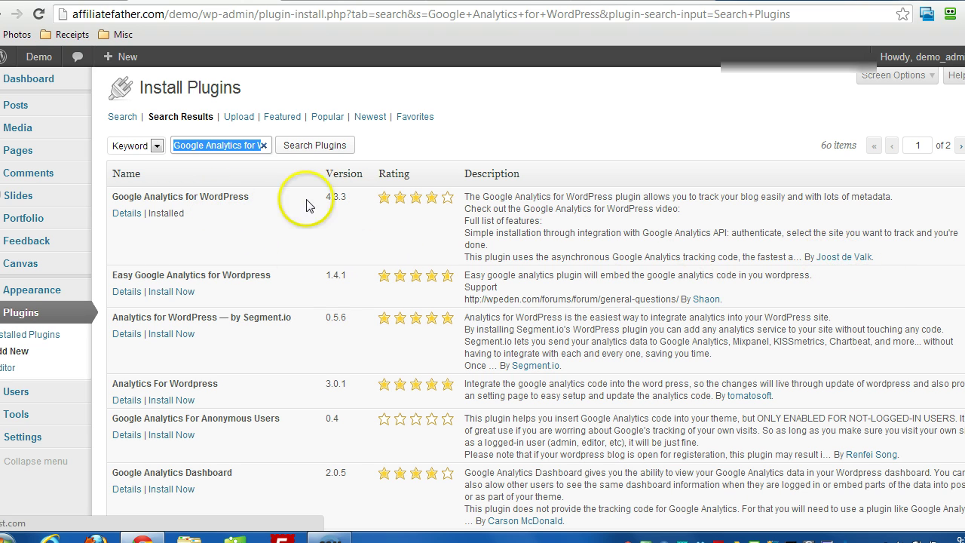
{"action": "mouse_move", "coordinate": [164, 216]}
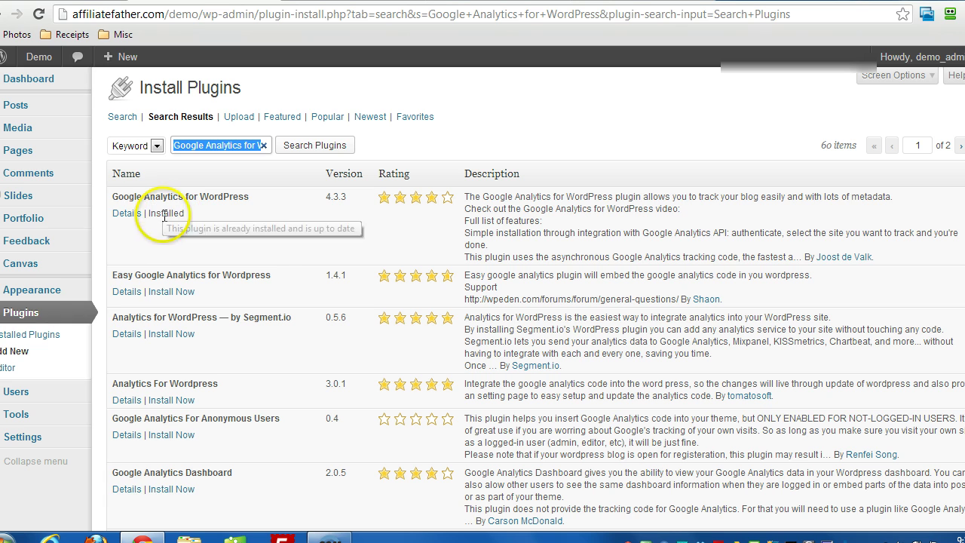
Activate the installed Google Analytics for WordPress plugin and open its settings.
{"action": "left_click", "coordinate": [24, 337]}
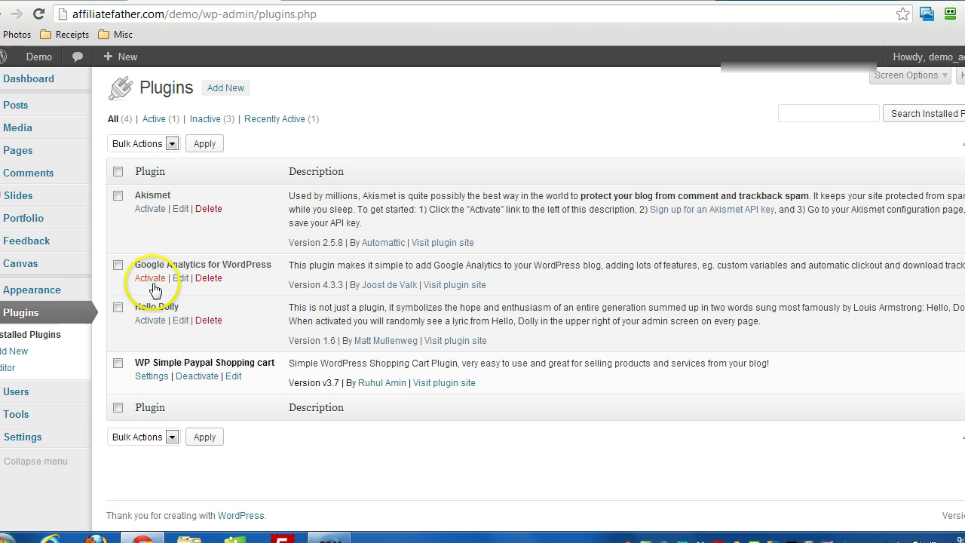
{"action": "left_click", "coordinate": [150, 278]}
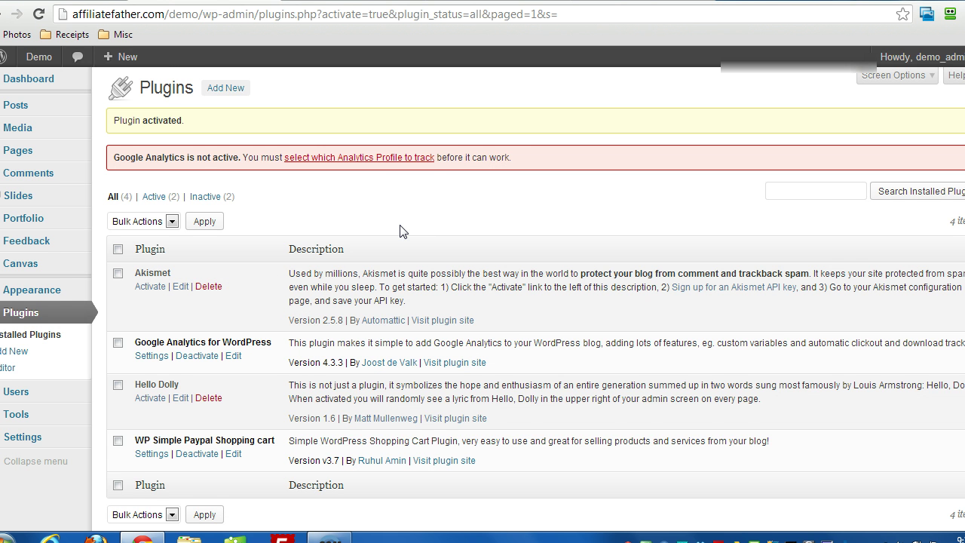
{"action": "scroll", "coordinate": [400, 232], "scroll_direction": "down", "scroll_amount": 1}
{"action": "left_click", "coordinate": [151, 331]}
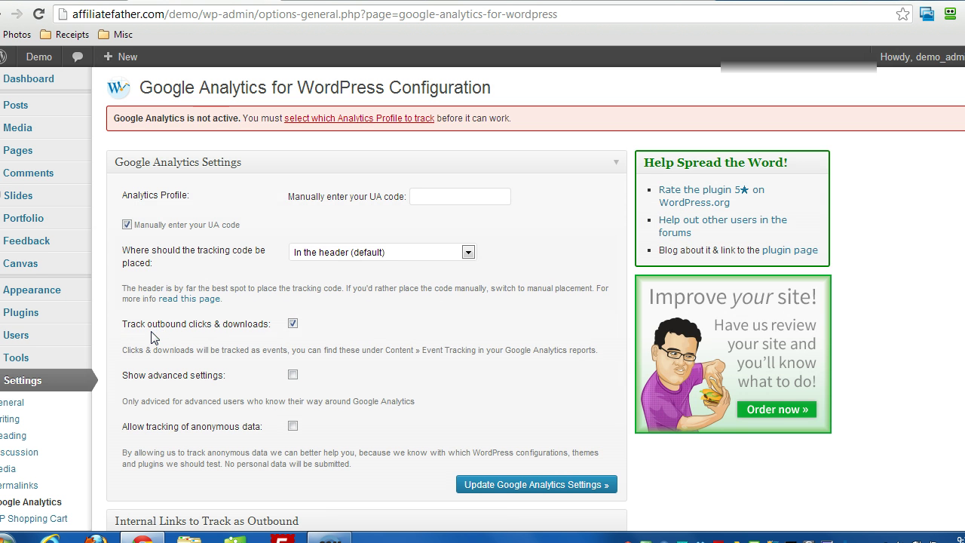
Keep manual UA code entry enabled and fill it with the tracking ID copied from the property's Tracking Info in Google Analytics.
{"action": "left_click", "coordinate": [127, 224]}
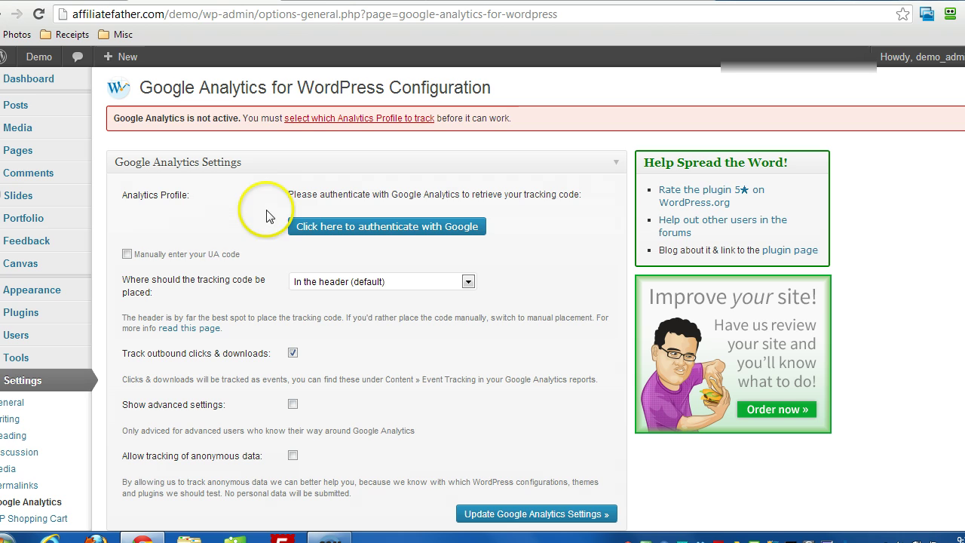
{"action": "left_click", "coordinate": [126, 255]}
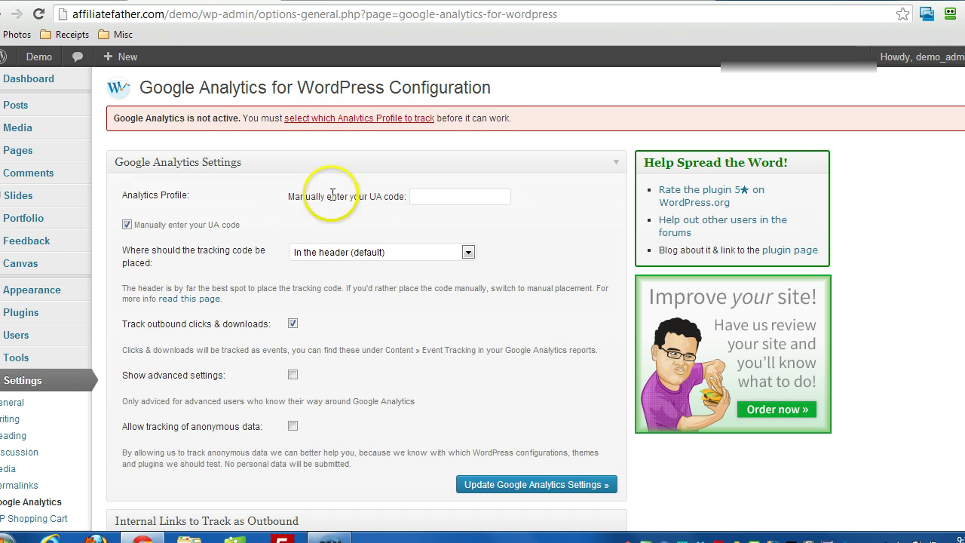
{"action": "left_click", "coordinate": [430, 198]}
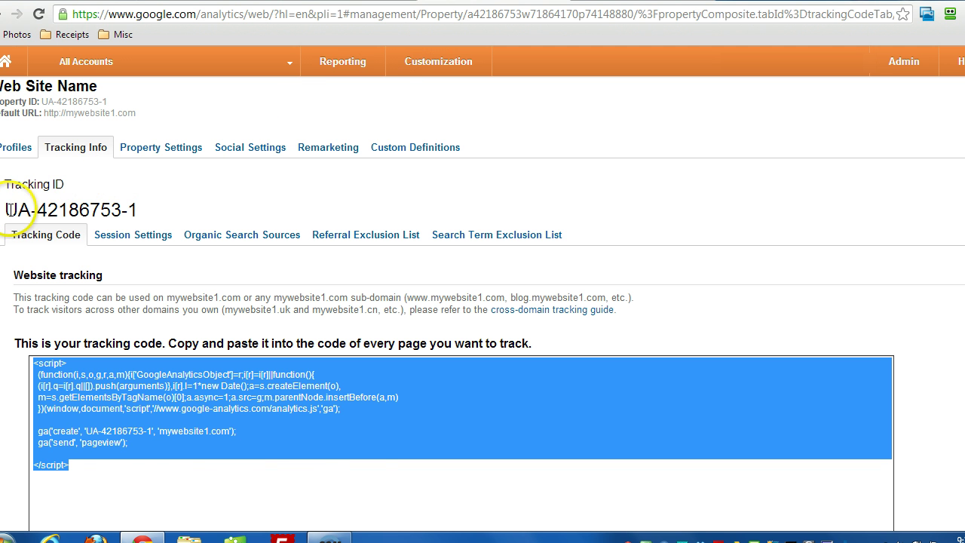
{"action": "left_click_drag", "start_coordinate": [7, 209], "coordinate": [74, 213]}
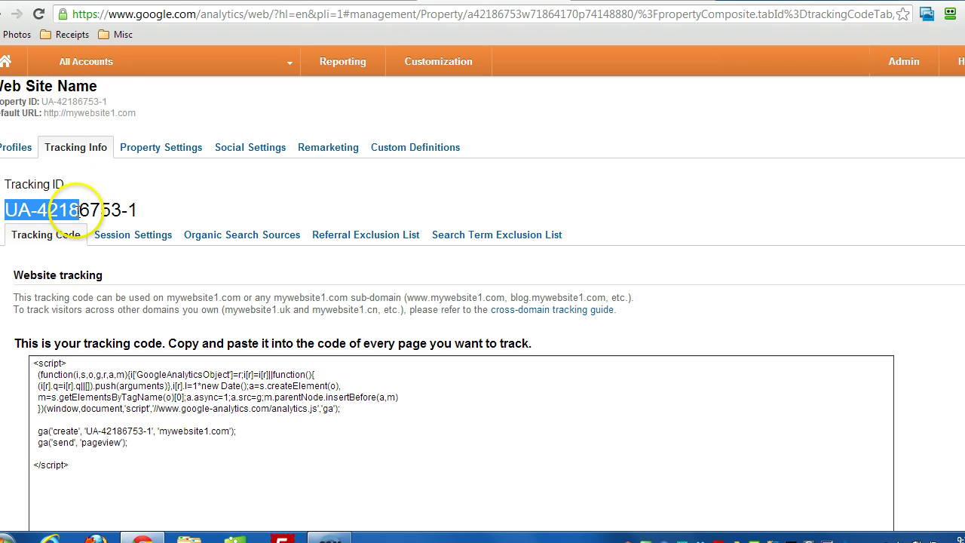
{"action": "left_click", "coordinate": [75, 210]}
{"action": "left_click_drag", "start_coordinate": [6, 210], "coordinate": [123, 207]}
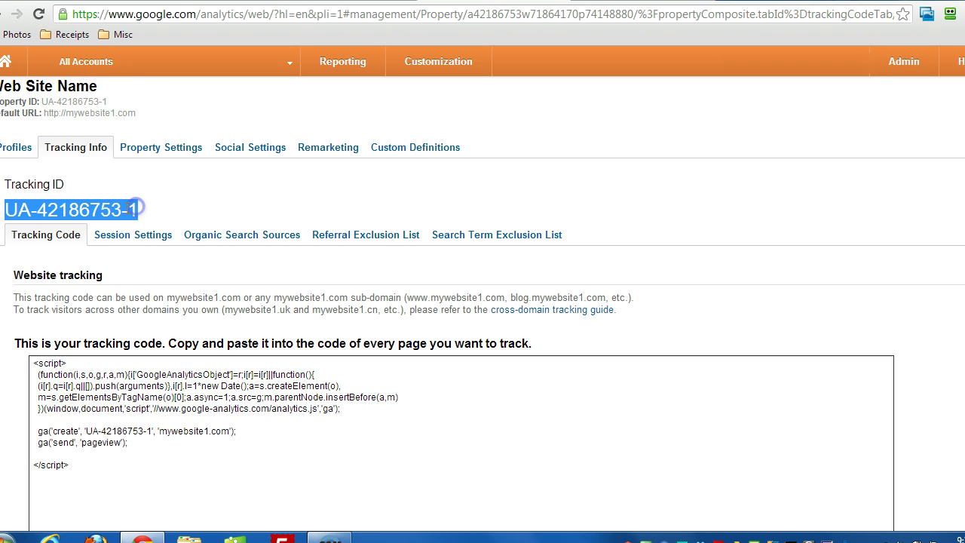
{"action": "right_click", "coordinate": [138, 208]}
{"action": "left_click", "coordinate": [160, 224]}
{"action": "key", "text": "ctrl+Tab"}
{"action": "right_click", "coordinate": [433, 194]}
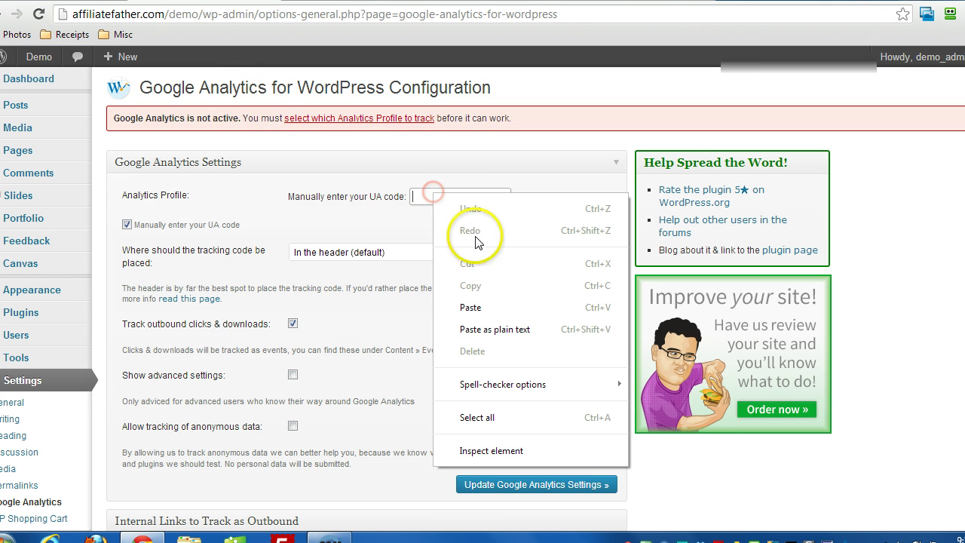
{"action": "left_click", "coordinate": [463, 279]}
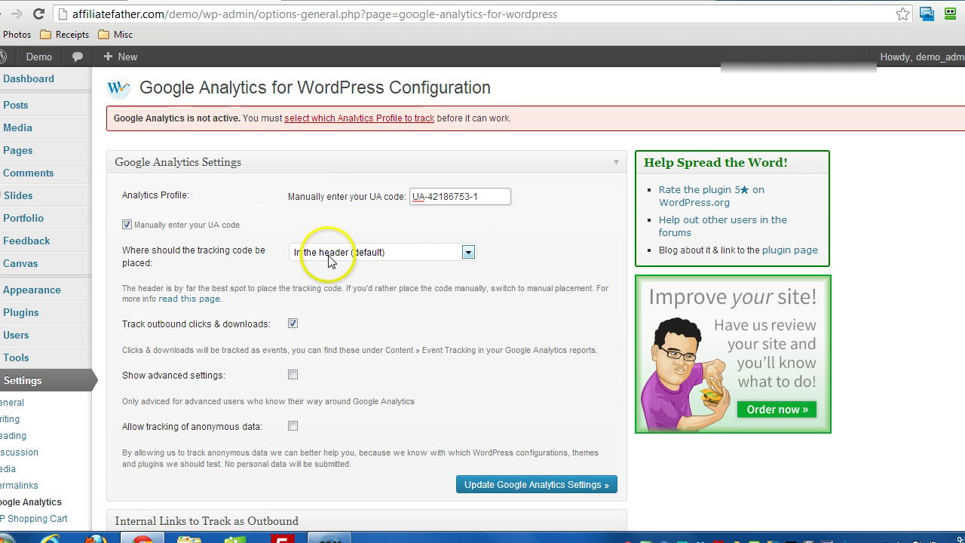
Set the internal links to track as outbound to /go/, keeping outbound click and download tracking enabled.
{"action": "scroll", "coordinate": [389, 242], "scroll_direction": "down", "scroll_amount": 1}
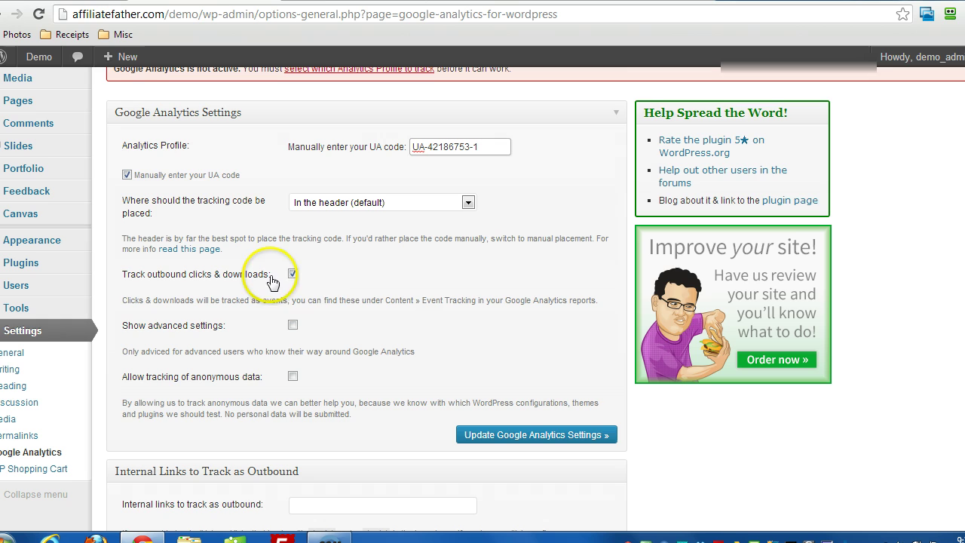
{"action": "scroll", "coordinate": [349, 279], "scroll_direction": "down", "scroll_amount": 2}
{"action": "scroll", "coordinate": [349, 279], "scroll_direction": "down", "scroll_amount": 1}
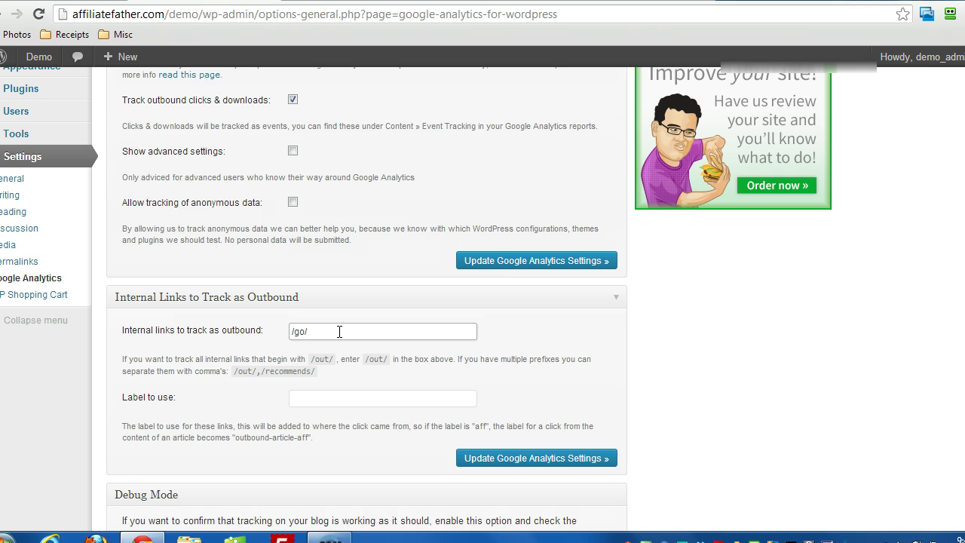
{"action": "scroll", "coordinate": [317, 226], "scroll_direction": "up", "scroll_amount": 1}
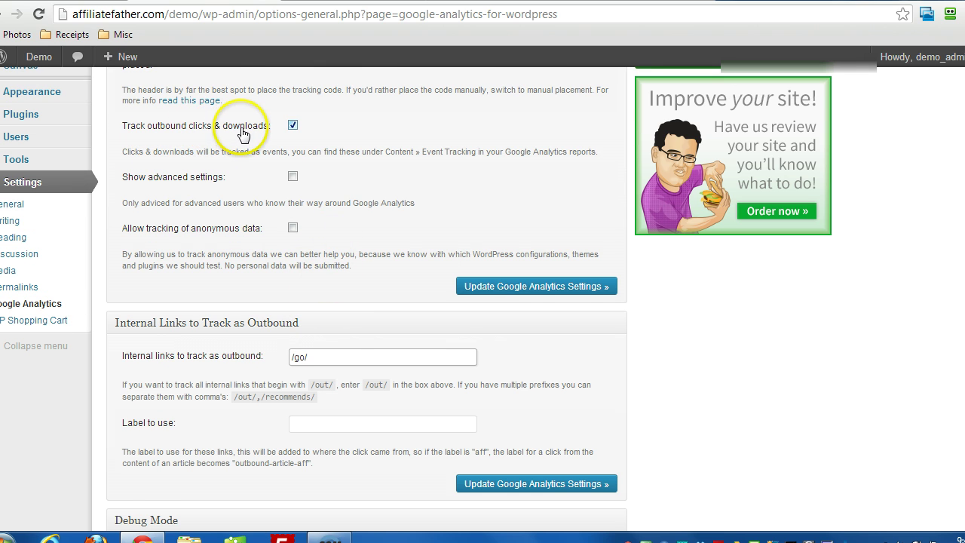
{"action": "scroll", "coordinate": [362, 317], "scroll_direction": "up", "scroll_amount": 2}
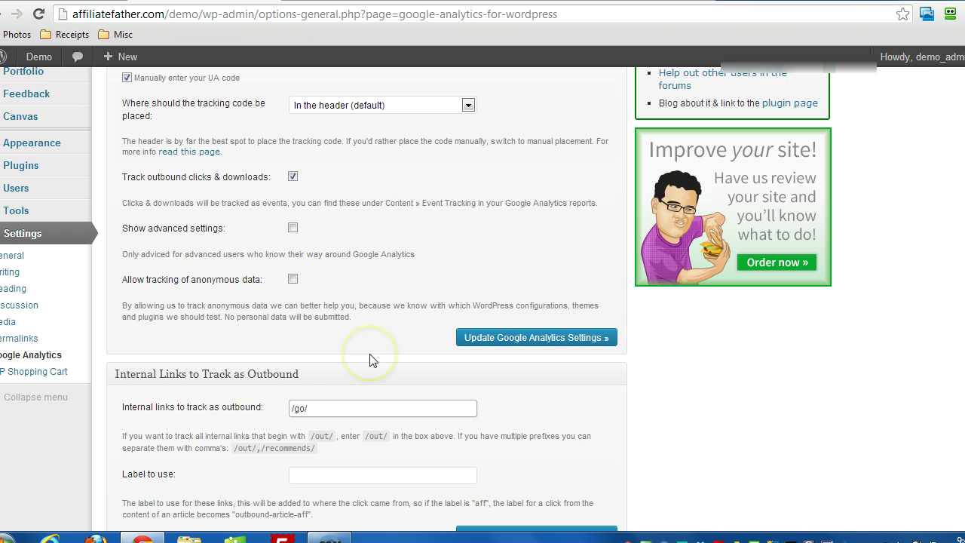
{"action": "scroll", "coordinate": [369, 360], "scroll_direction": "down", "scroll_amount": 1}
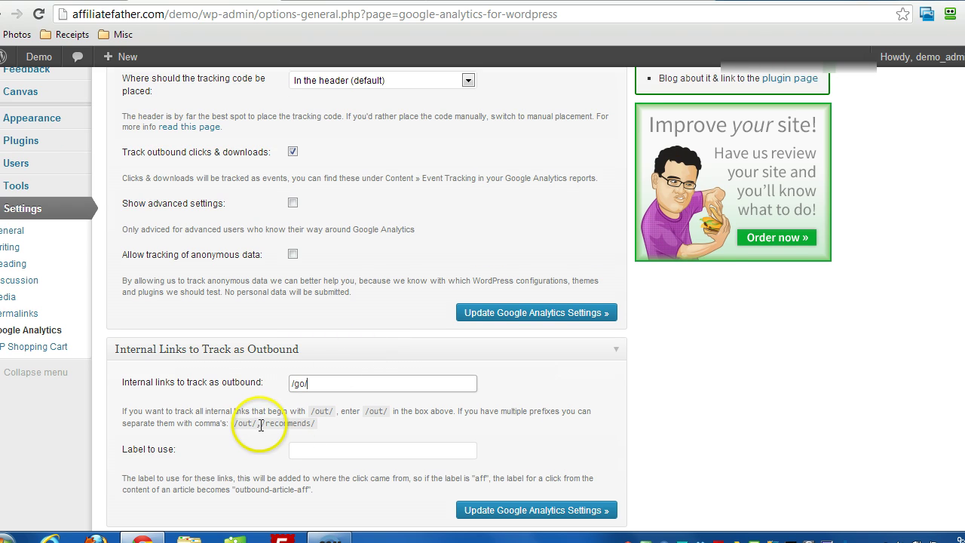
{"action": "scroll", "coordinate": [279, 426], "scroll_direction": "down", "scroll_amount": 2}
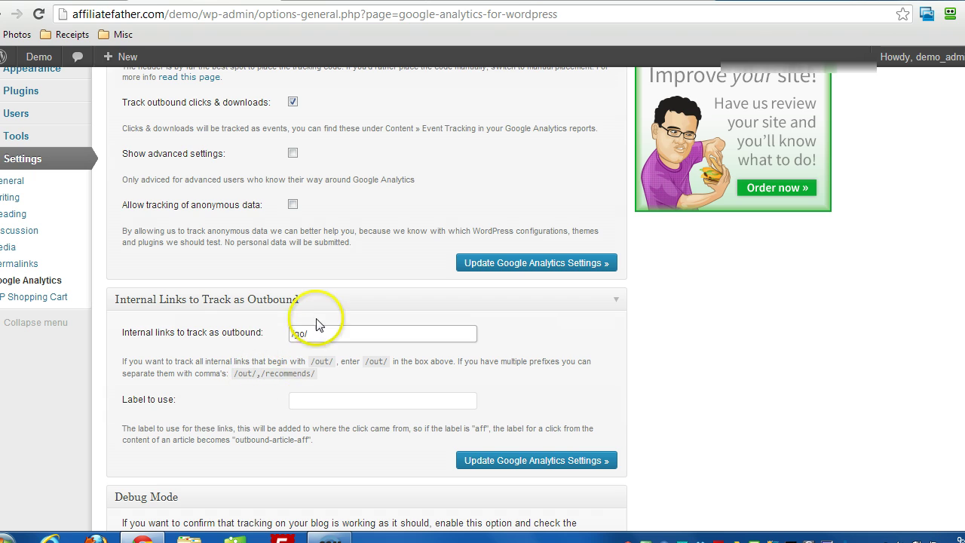
Highlight the comma in the multiple-prefix example and save the Google Analytics plugin settings.
{"action": "mouse_move", "coordinate": [266, 374]}
{"action": "left_mouse_down"}
{"action": "mouse_move", "coordinate": [296, 373]}
{"action": "mouse_move", "coordinate": [261, 374]}
{"action": "left_mouse_up"}
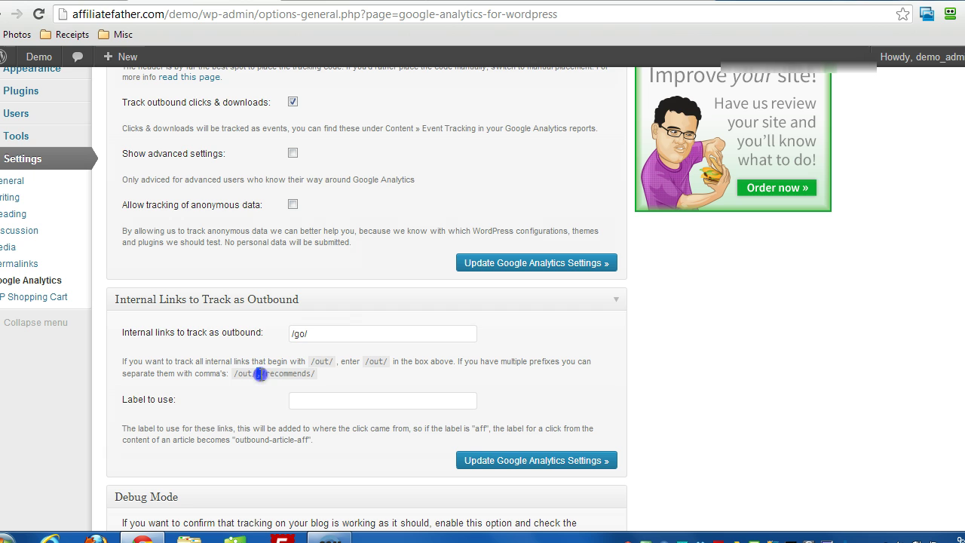
{"action": "left_click", "coordinate": [396, 333]}
{"action": "scroll", "coordinate": [438, 315], "scroll_direction": "up", "scroll_amount": 1}
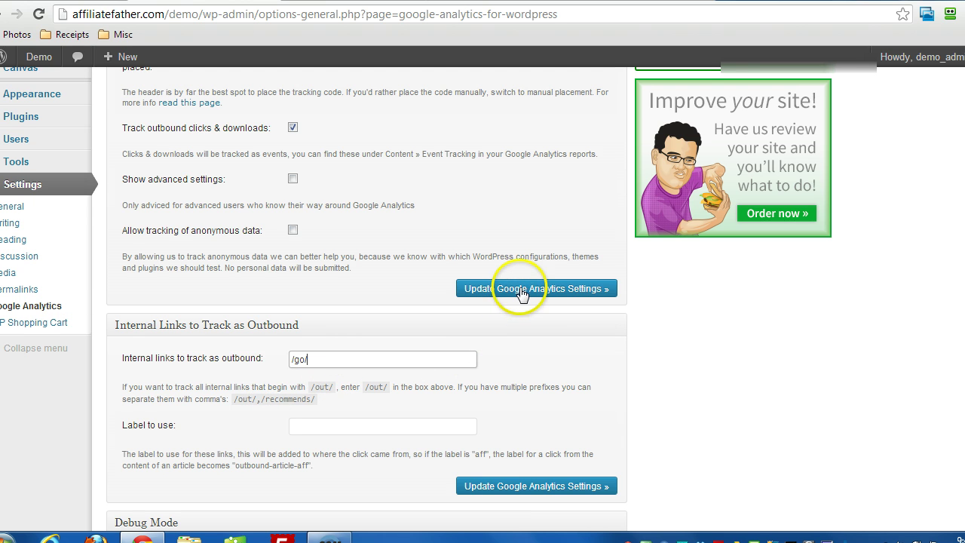
{"action": "left_click", "coordinate": [521, 290]}
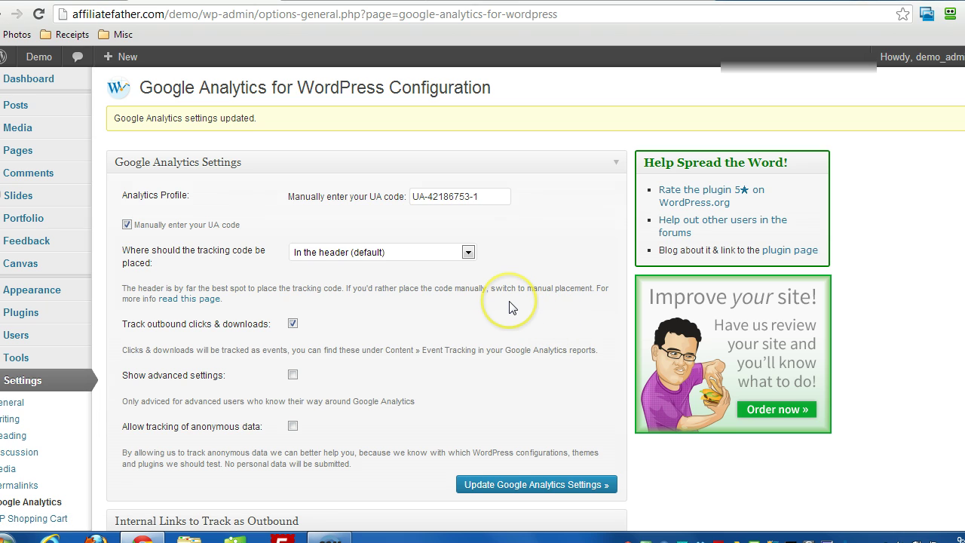
Highlight the saved UA code in the plugin settings, and the full tracking script in Google Analytics.
{"action": "left_click_drag", "start_coordinate": [489, 196], "coordinate": [400, 193]}
{"action": "scroll", "coordinate": [422, 226], "scroll_direction": "down", "scroll_amount": 1}
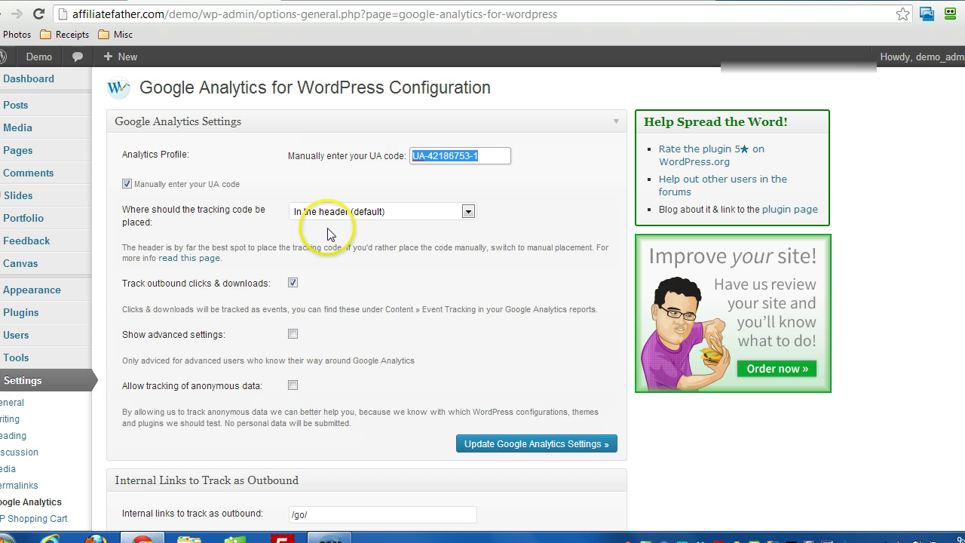
{"action": "key", "text": "ctrl+Tab"}
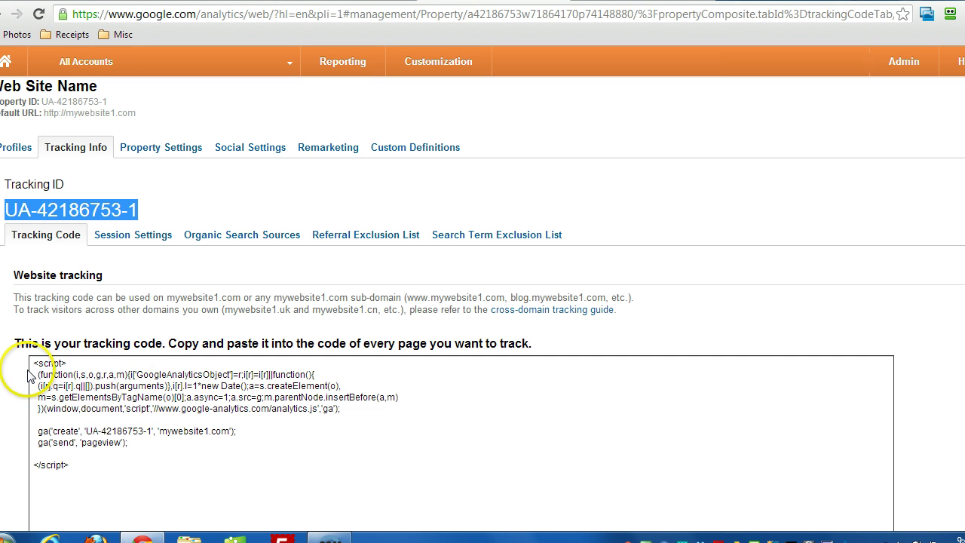
{"action": "left_click_drag", "start_coordinate": [33, 362], "coordinate": [121, 483]}
{"action": "left_click", "coordinate": [138, 481]}
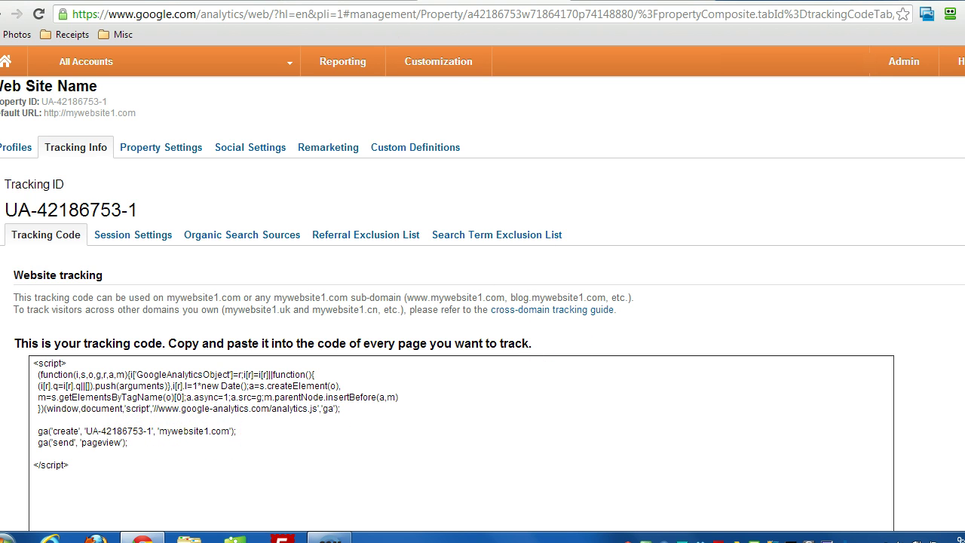
Review the Canvas Theme Options page, and return to the Google Analytics for WordPress configuration to compare both tracking setups.
{"action": "key", "text": "ctrl+Tab"}
{"action": "scroll", "coordinate": [342, 323], "scroll_direction": "down", "scroll_amount": 1}
{"action": "scroll", "coordinate": [342, 322], "scroll_direction": "up", "scroll_amount": 1}
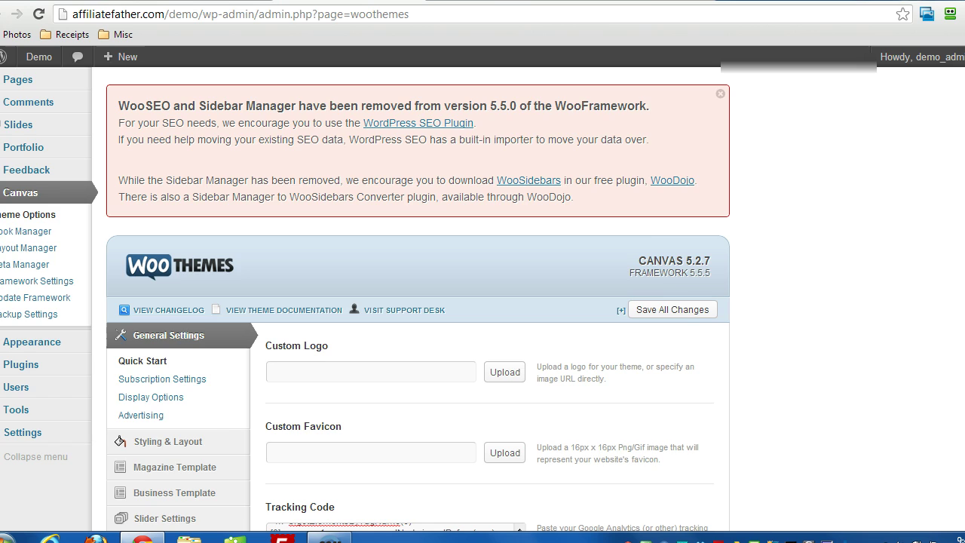
{"action": "key", "text": "ctrl+Tab"}
{"action": "scroll", "coordinate": [311, 243], "scroll_direction": "down", "scroll_amount": 1}
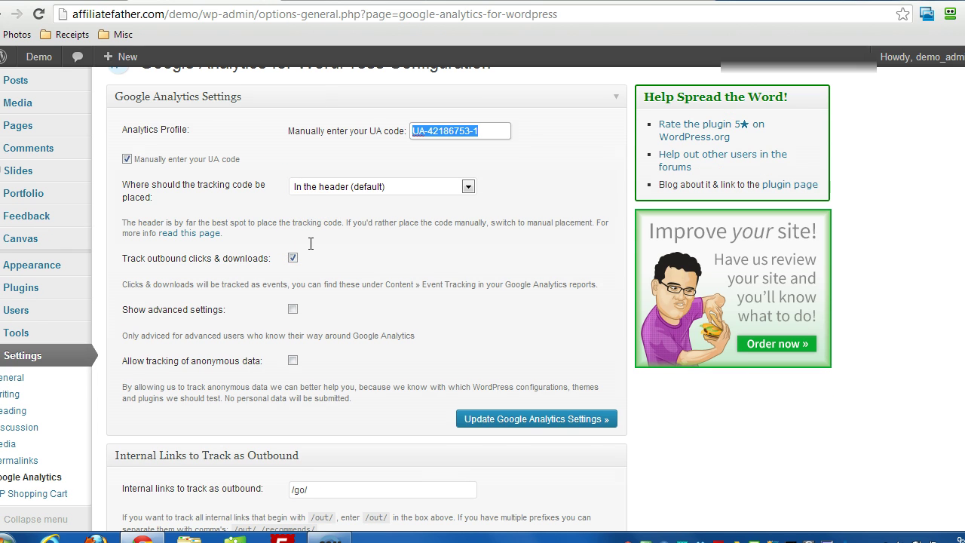